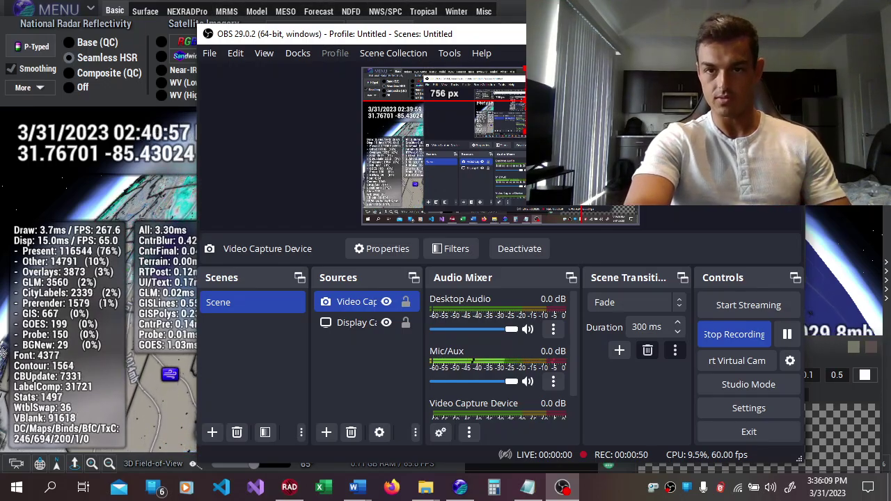
Step: Switch from OBS to the weather map and examine the animated radar, CAPE fill, satellite and pressure layers across the central United States
{"action": "key", "text": "alt+Tab"}
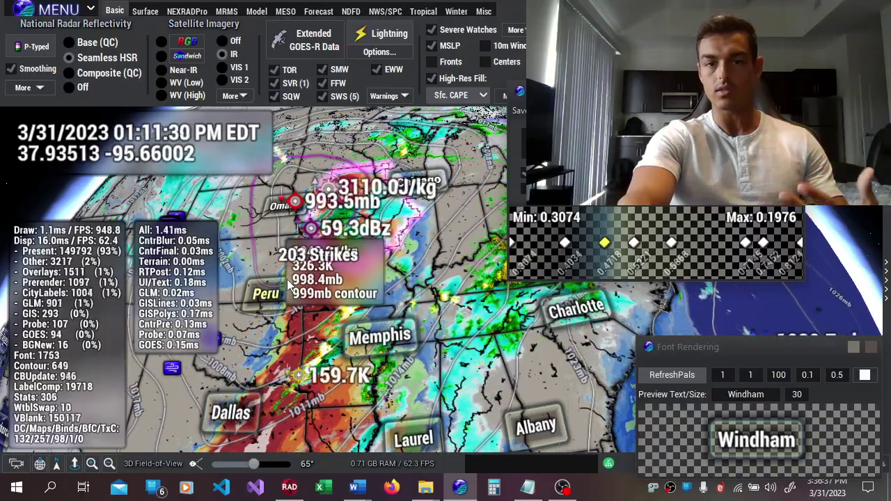
{"action": "scroll", "coordinate": [295, 270], "scroll_direction": "down", "scroll_amount": 1}
{"action": "scroll", "coordinate": [305, 314], "scroll_direction": "down", "scroll_amount": 2}
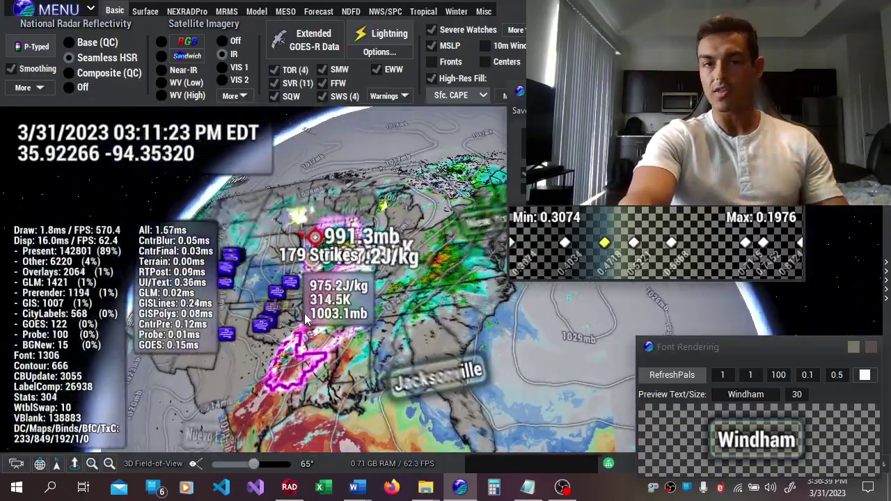
{"action": "scroll", "coordinate": [306, 319], "scroll_direction": "up", "scroll_amount": 3}
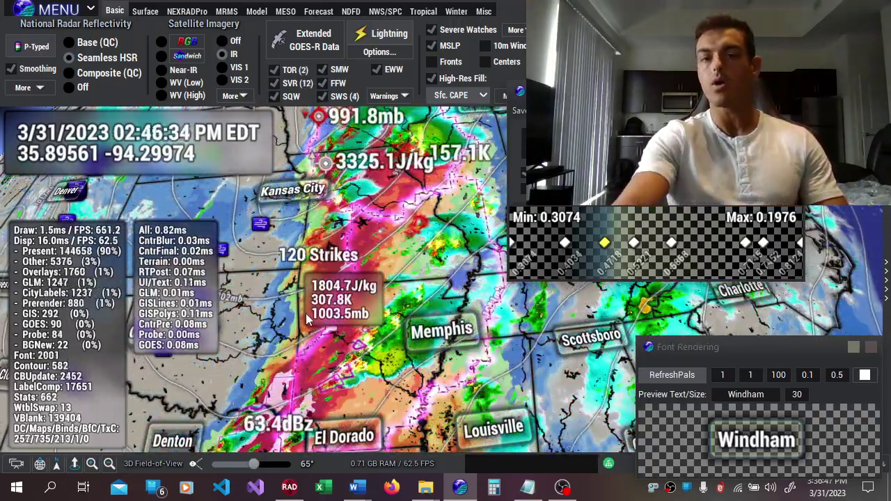
{"action": "scroll", "coordinate": [307, 319], "scroll_direction": "down", "scroll_amount": 3}
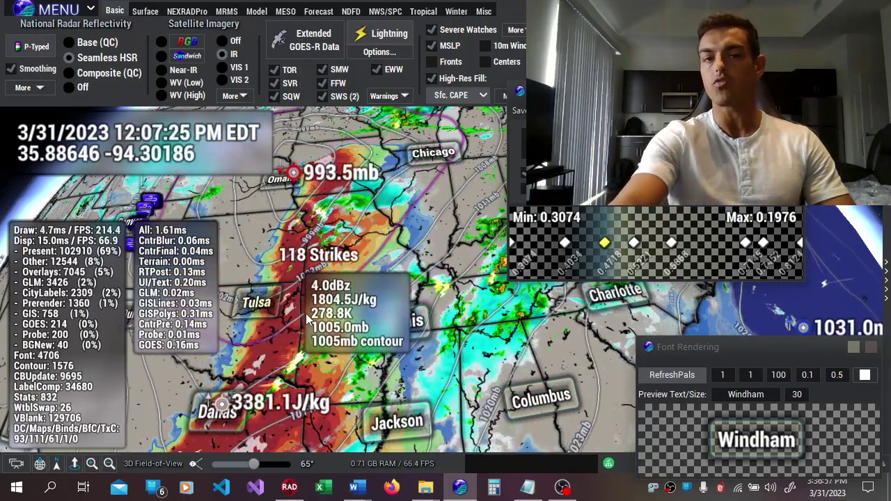
{"action": "scroll", "coordinate": [306, 315], "scroll_direction": "up", "scroll_amount": 2}
{"action": "left_click_drag", "start_coordinate": [248, 340], "coordinate": [610, 229]}
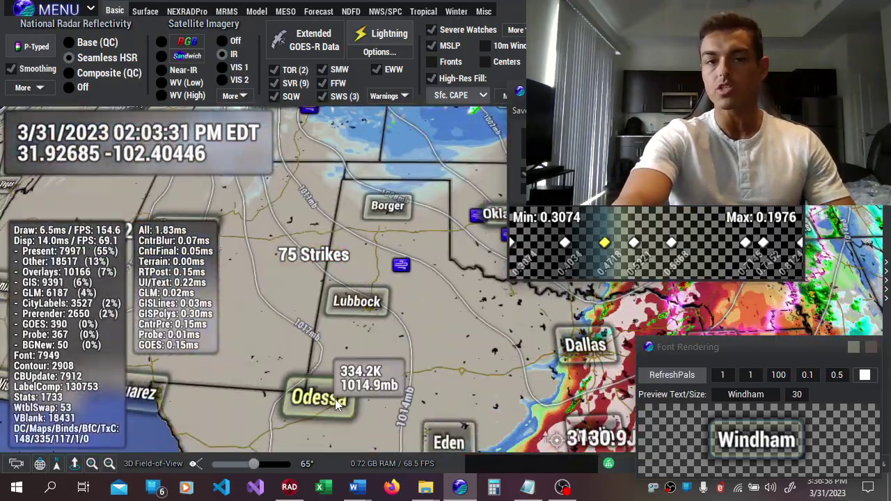
{"action": "scroll", "coordinate": [335, 404], "scroll_direction": "down", "scroll_amount": 3}
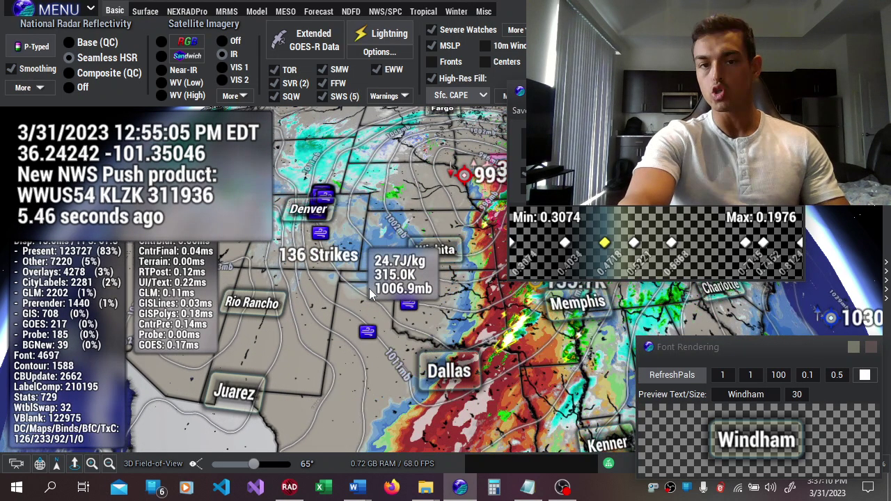
{"action": "left_click_drag", "start_coordinate": [370, 295], "coordinate": [235, 311]}
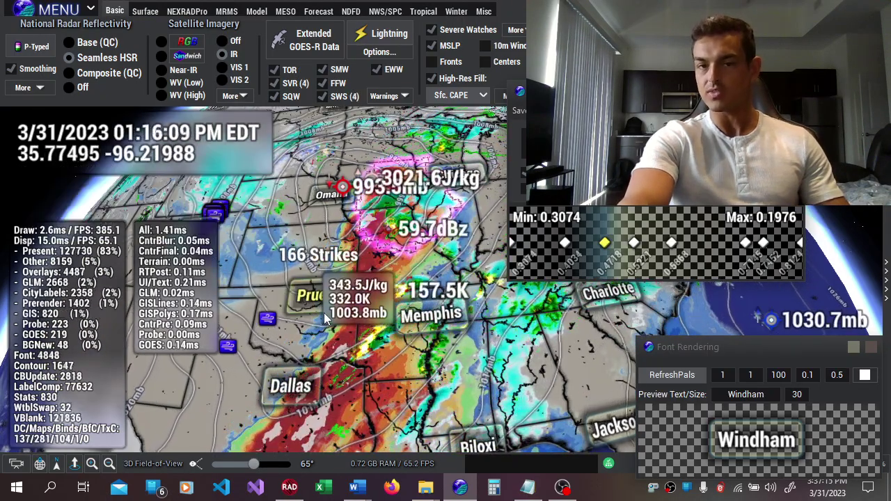
{"action": "scroll", "coordinate": [324, 313], "scroll_direction": "up", "scroll_amount": 2}
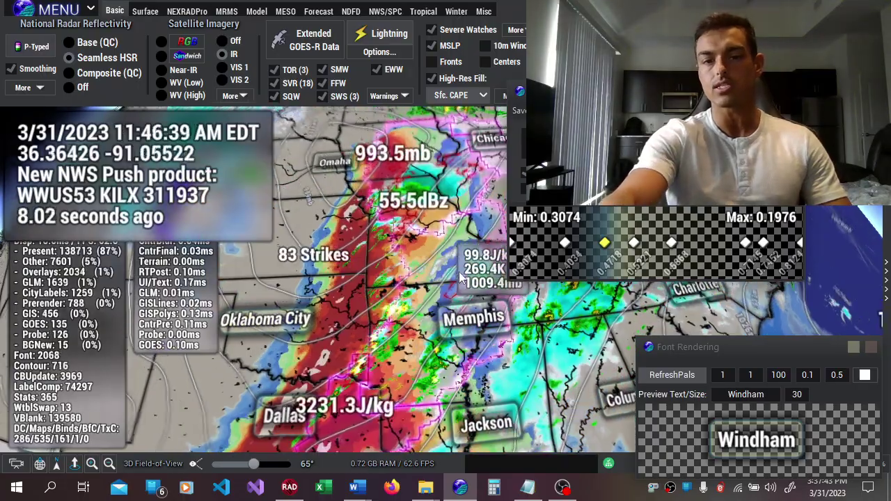
{"action": "scroll", "coordinate": [362, 307], "scroll_direction": "down", "scroll_amount": 5}
{"action": "scroll", "coordinate": [404, 291], "scroll_direction": "down", "scroll_amount": 2}
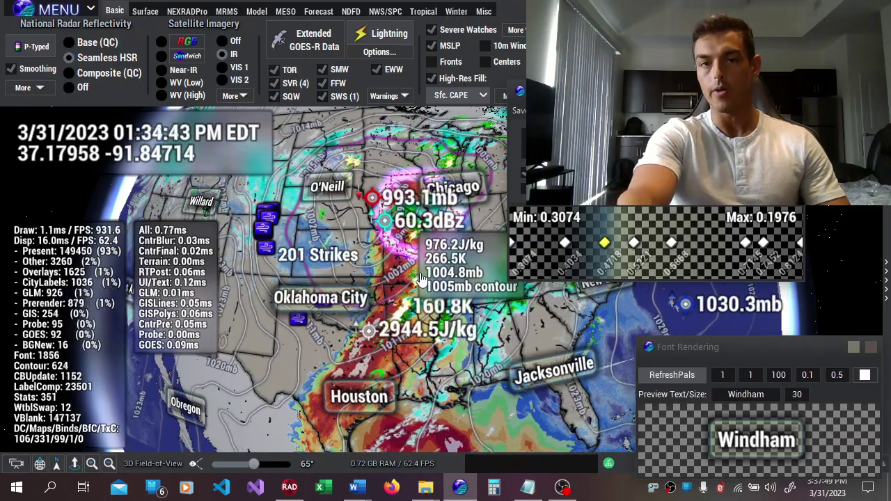
{"action": "scroll", "coordinate": [422, 278], "scroll_direction": "up", "scroll_amount": 2}
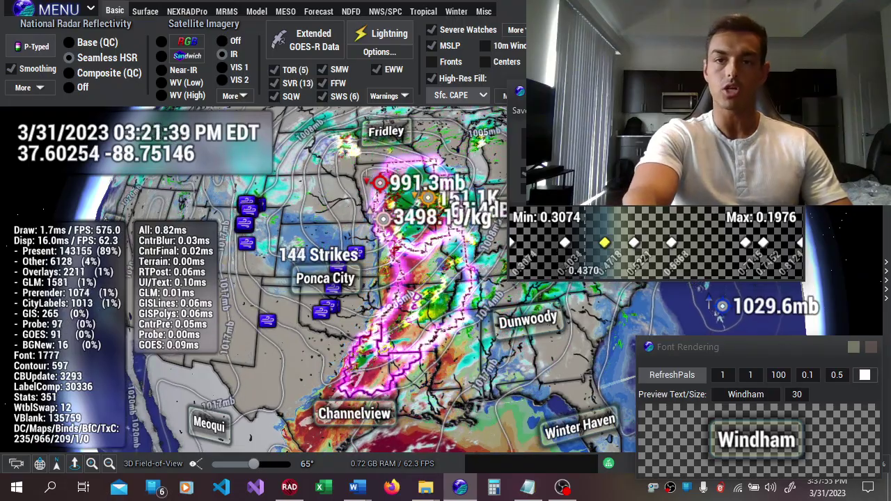
Step: Bring the Color Palette Editor into clear view and shift its selected color stop to 0.49
{"action": "left_click_drag", "start_coordinate": [585, 97], "coordinate": [612, 243]}
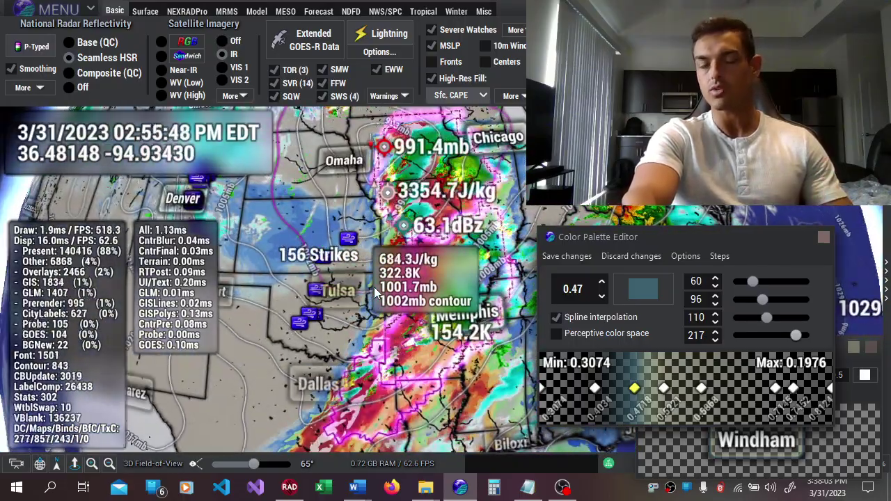
{"action": "mouse_move", "coordinate": [637, 392]}
{"action": "left_mouse_down"}
{"action": "mouse_move", "coordinate": [701, 389]}
{"action": "mouse_move", "coordinate": [622, 388]}
{"action": "mouse_move", "coordinate": [700, 388]}
{"action": "mouse_move", "coordinate": [642, 387]}
{"action": "mouse_move", "coordinate": [643, 377]}
{"action": "mouse_move", "coordinate": [642, 388]}
{"action": "mouse_move", "coordinate": [655, 389]}
{"action": "mouse_move", "coordinate": [644, 388]}
{"action": "left_mouse_up"}
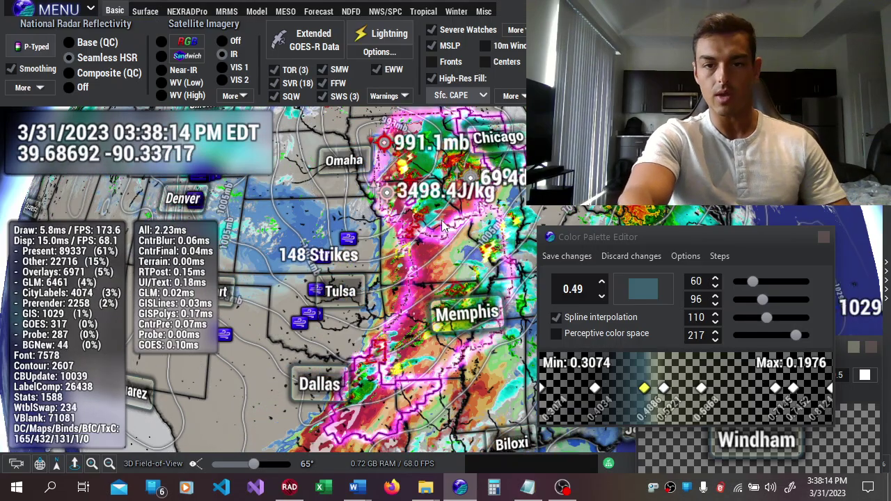
Step: Hide the severe watches, the high-res Sfc. CAPE fill and the satellite imagery on the map
{"action": "left_click", "coordinate": [445, 33]}
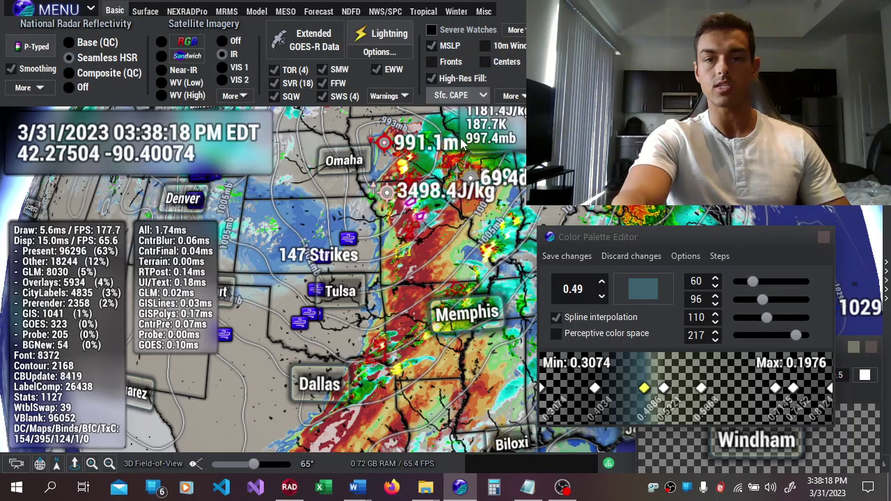
{"action": "scroll", "coordinate": [474, 244], "scroll_direction": "up", "scroll_amount": 3}
{"action": "left_click_drag", "start_coordinate": [463, 239], "coordinate": [468, 268]}
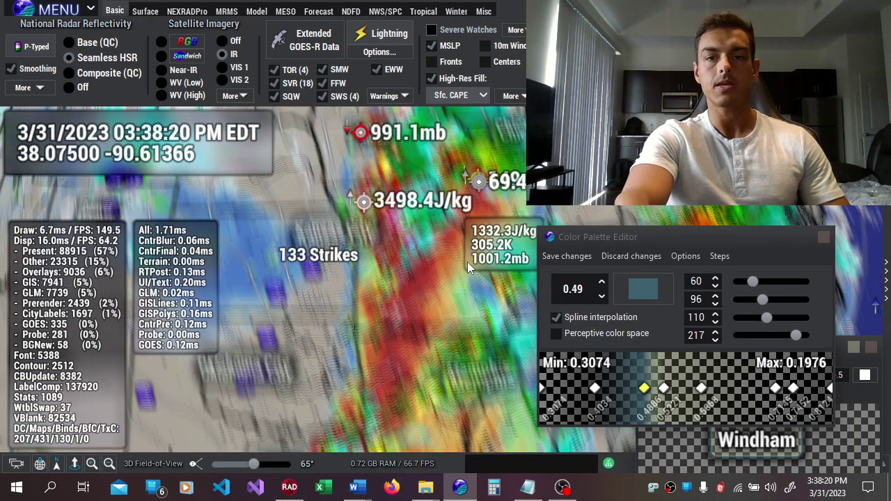
{"action": "scroll", "coordinate": [468, 264], "scroll_direction": "down", "scroll_amount": 5}
{"action": "left_click", "coordinate": [446, 82]}
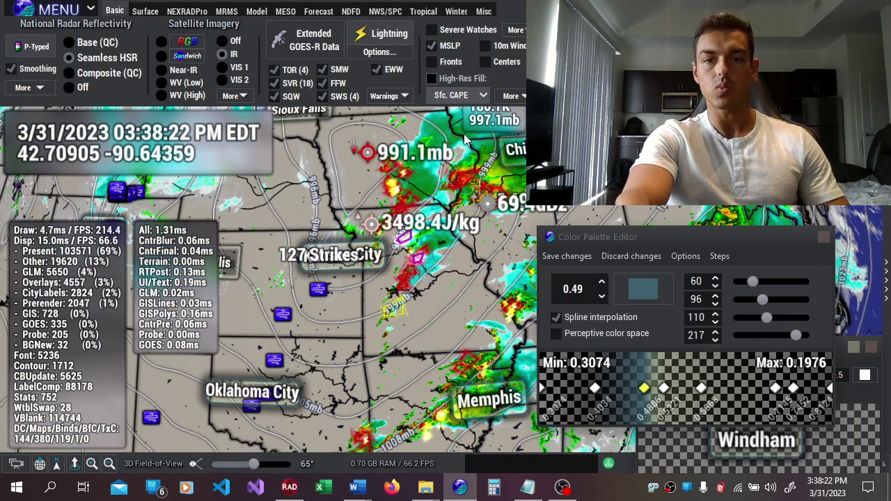
{"action": "left_click", "coordinate": [223, 42]}
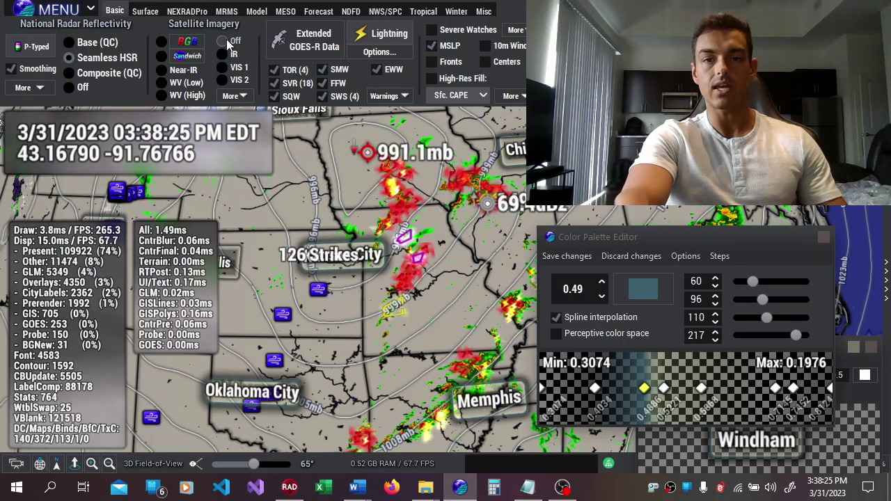
Step: Examine the radar reflectivity and tornado warning around Fayette and Boonville, moving the Color Palette Editor out of the way
{"action": "scroll", "coordinate": [408, 252], "scroll_direction": "up", "scroll_amount": 5}
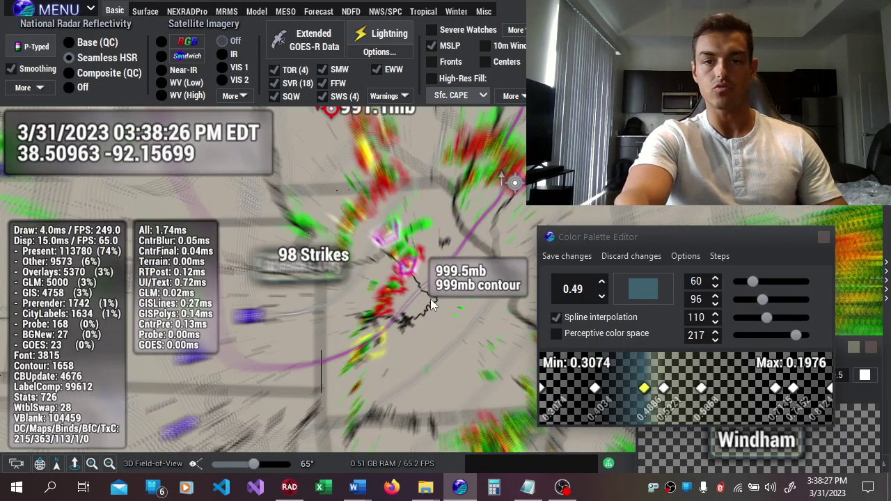
{"action": "scroll", "coordinate": [405, 246], "scroll_direction": "up", "scroll_amount": 6}
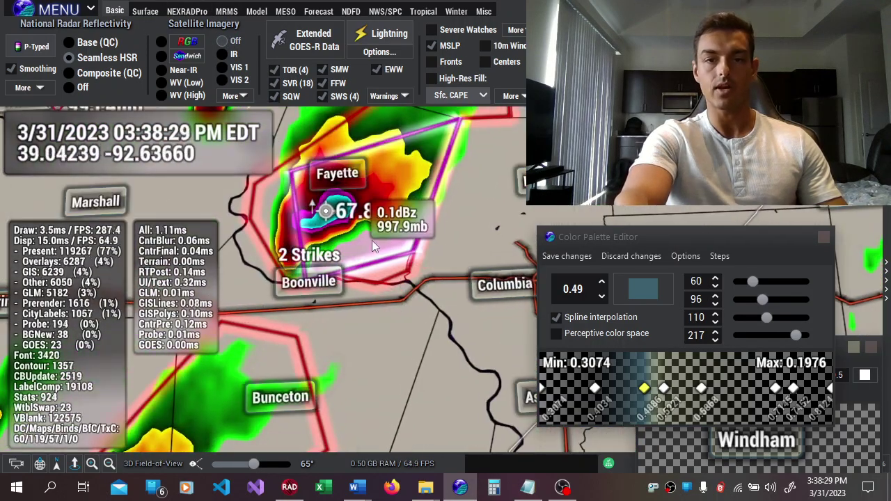
{"action": "left_click_drag", "start_coordinate": [372, 240], "coordinate": [467, 319]}
{"action": "scroll", "coordinate": [478, 282], "scroll_direction": "down", "scroll_amount": 7}
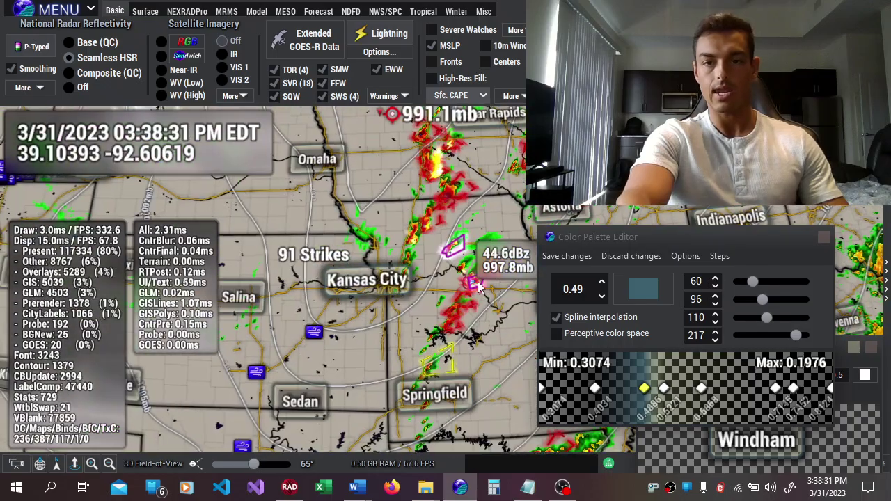
{"action": "scroll", "coordinate": [478, 282], "scroll_direction": "up", "scroll_amount": 3}
{"action": "scroll", "coordinate": [479, 288], "scroll_direction": "up", "scroll_amount": 3}
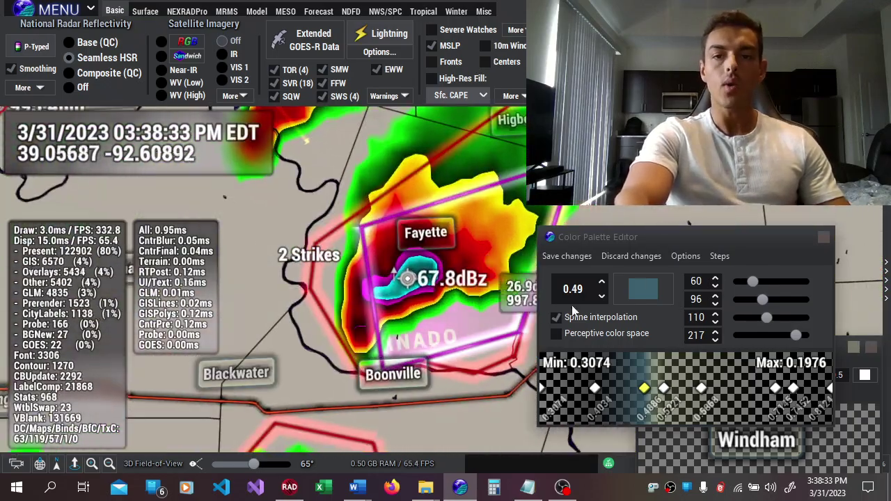
{"action": "left_click_drag", "start_coordinate": [667, 237], "coordinate": [681, 92]}
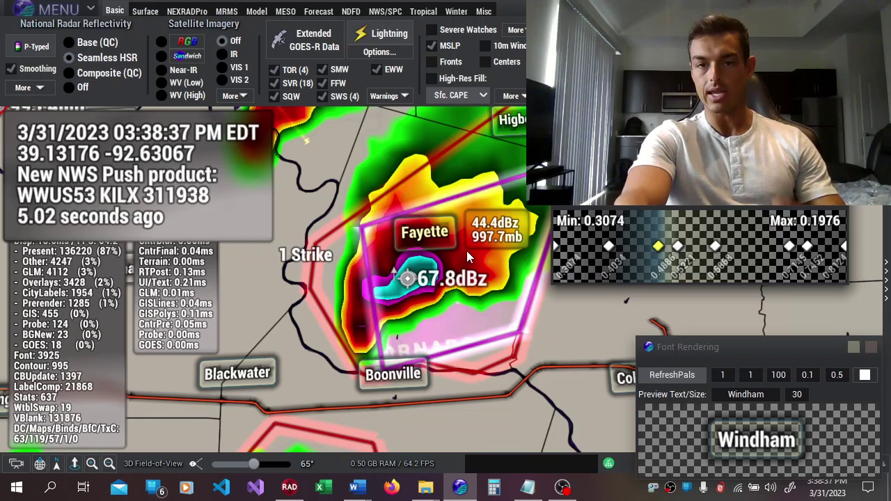
{"action": "scroll", "coordinate": [466, 255], "scroll_direction": "up", "scroll_amount": 2}
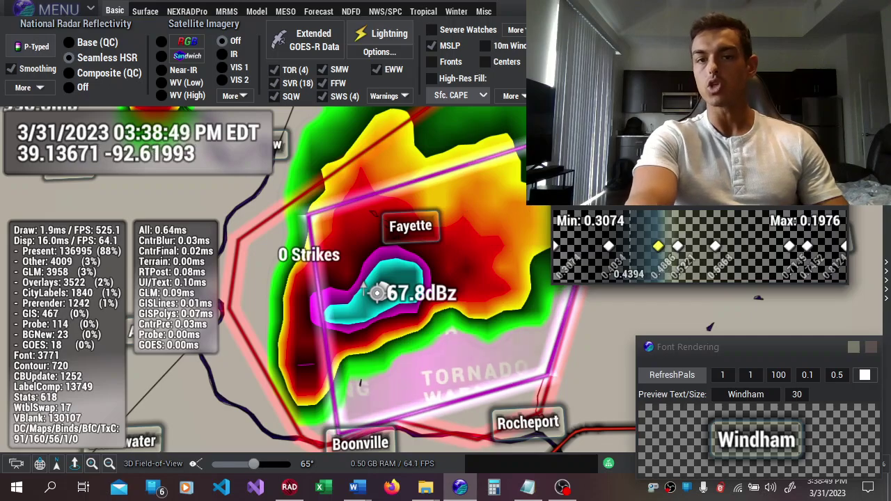
{"action": "left_click_drag", "start_coordinate": [631, 246], "coordinate": [607, 247]}
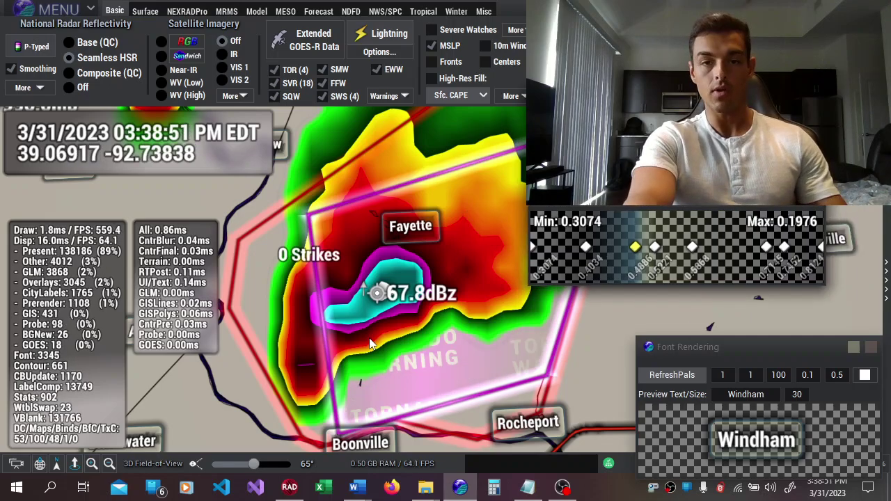
Step: Examine the warned storms around Columbia and the wider radar, lightning and MSLP contour pattern over the central United States
{"action": "scroll", "coordinate": [370, 344], "scroll_direction": "down", "scroll_amount": 3}
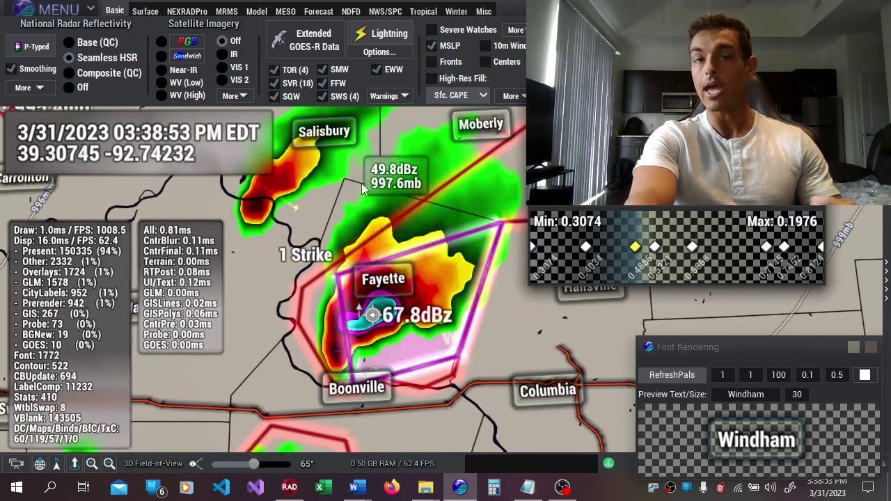
{"action": "scroll", "coordinate": [400, 326], "scroll_direction": "down", "scroll_amount": 5}
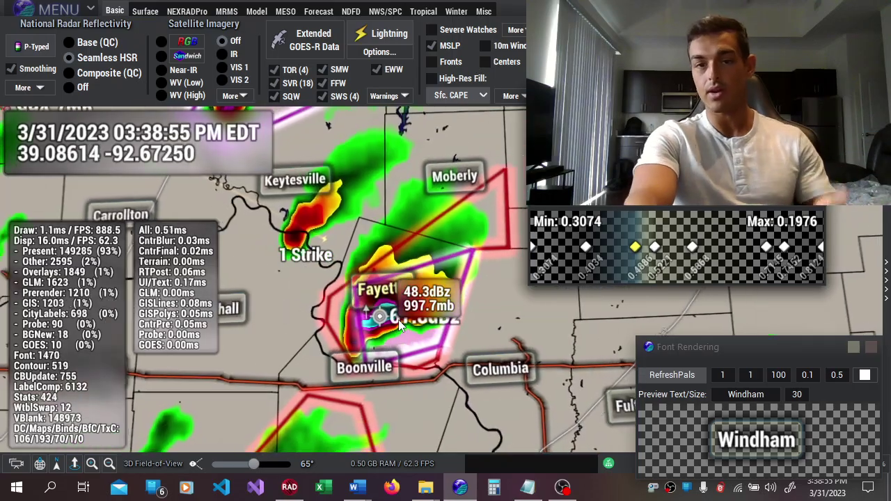
{"action": "scroll", "coordinate": [328, 295], "scroll_direction": "down", "scroll_amount": 3}
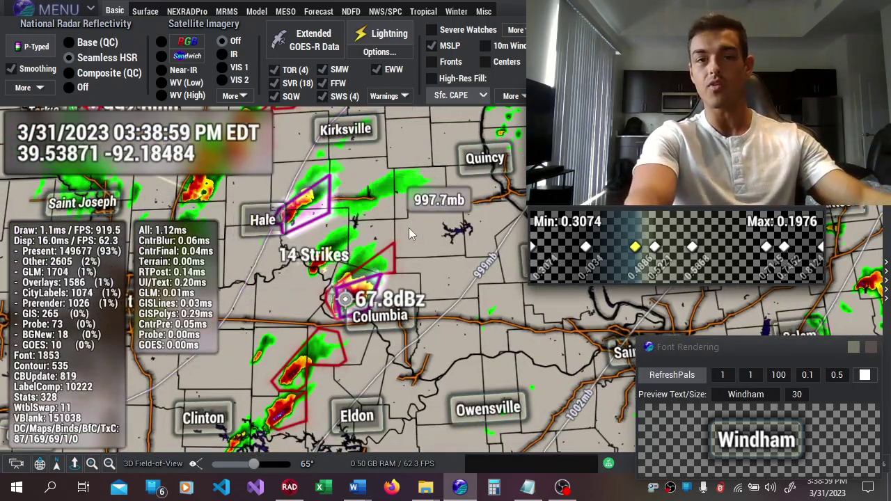
{"action": "scroll", "coordinate": [409, 228], "scroll_direction": "down", "scroll_amount": 4}
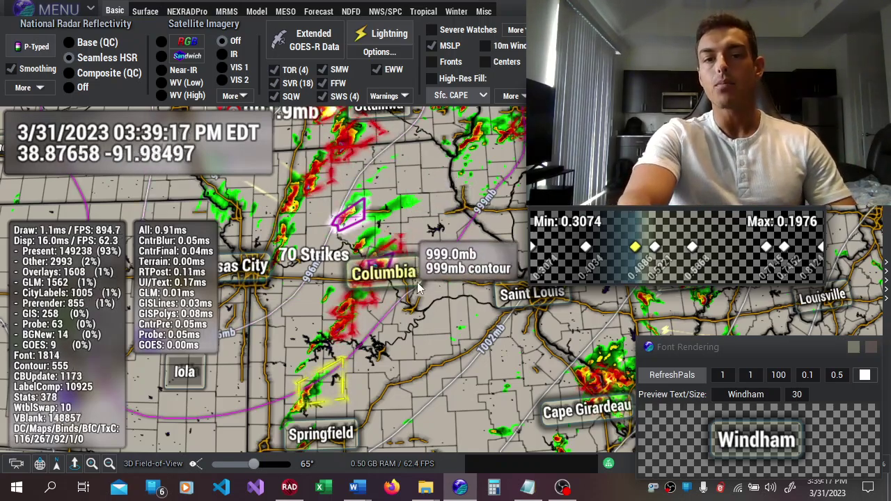
{"action": "scroll", "coordinate": [390, 287], "scroll_direction": "down", "scroll_amount": 5}
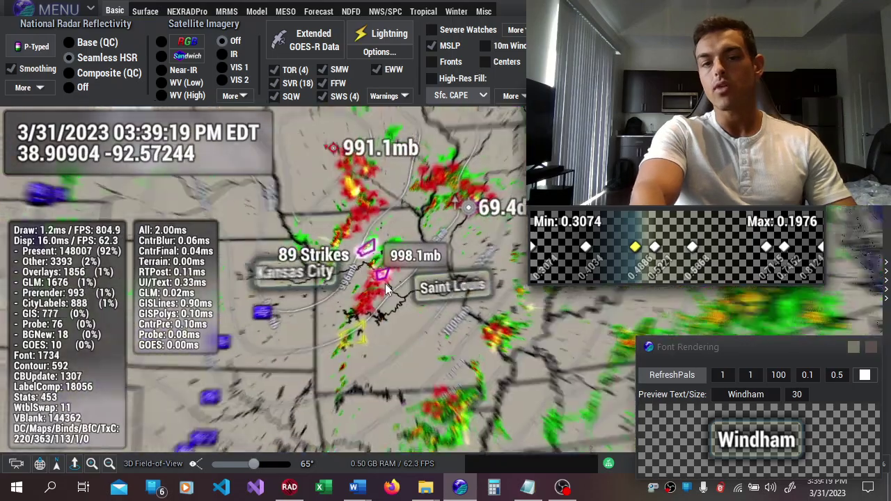
{"action": "scroll", "coordinate": [388, 289], "scroll_direction": "down", "scroll_amount": 2}
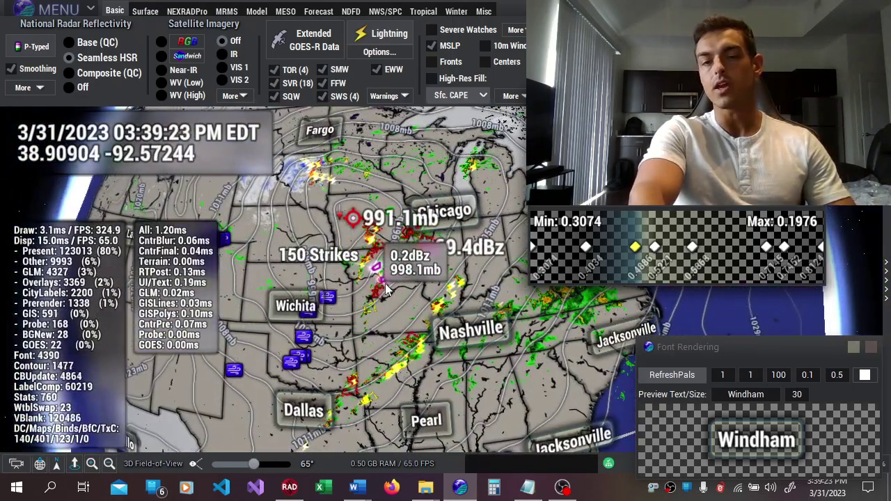
{"action": "scroll", "coordinate": [388, 289], "scroll_direction": "up", "scroll_amount": 4}
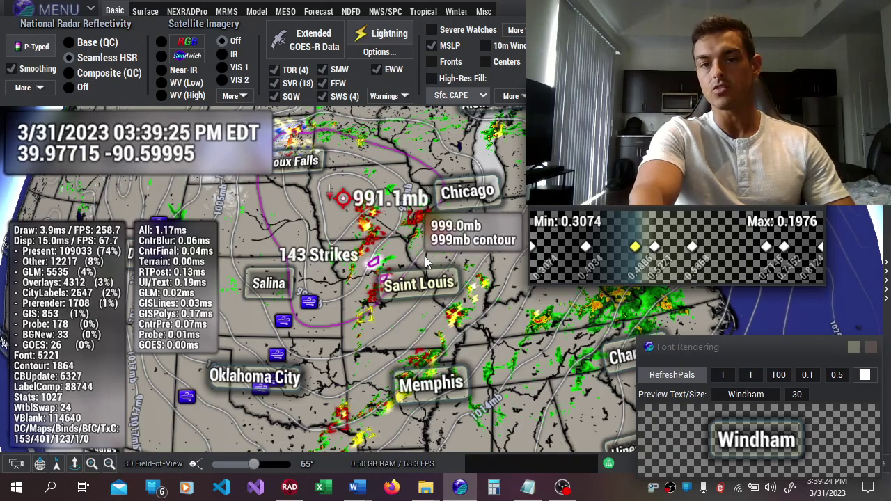
{"action": "scroll", "coordinate": [425, 264], "scroll_direction": "up", "scroll_amount": 4}
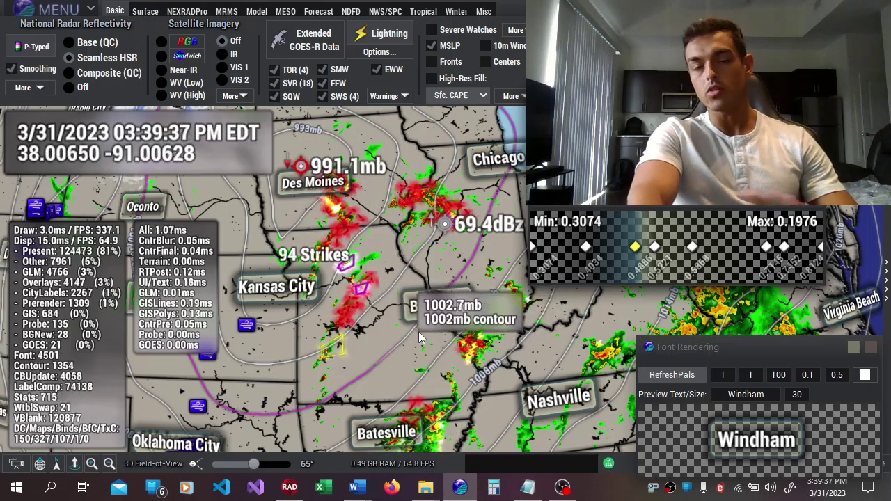
{"action": "scroll", "coordinate": [414, 279], "scroll_direction": "down", "scroll_amount": 2}
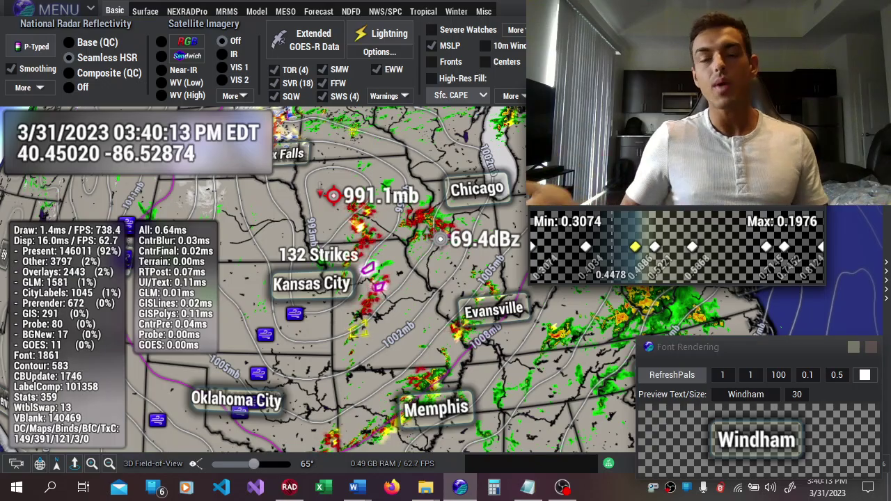
{"action": "scroll", "coordinate": [384, 253], "scroll_direction": "down", "scroll_amount": 3}
{"action": "scroll", "coordinate": [384, 253], "scroll_direction": "up", "scroll_amount": 4}
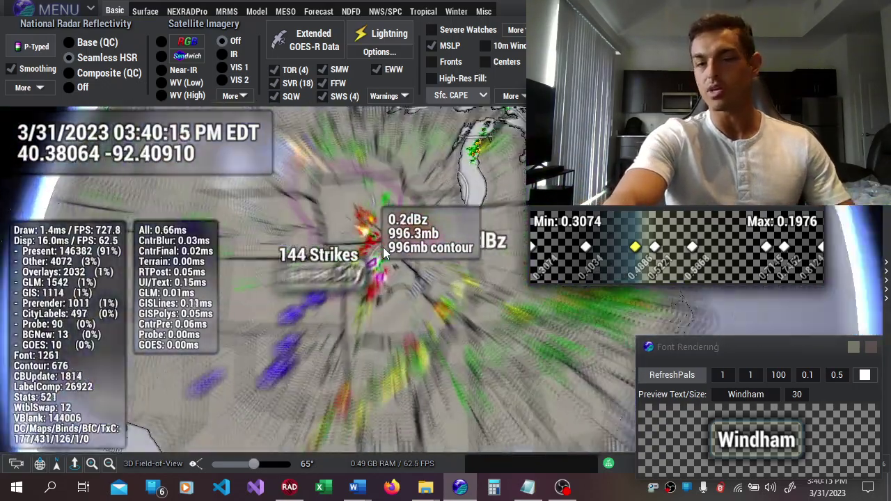
{"action": "scroll", "coordinate": [417, 270], "scroll_direction": "down", "scroll_amount": 1}
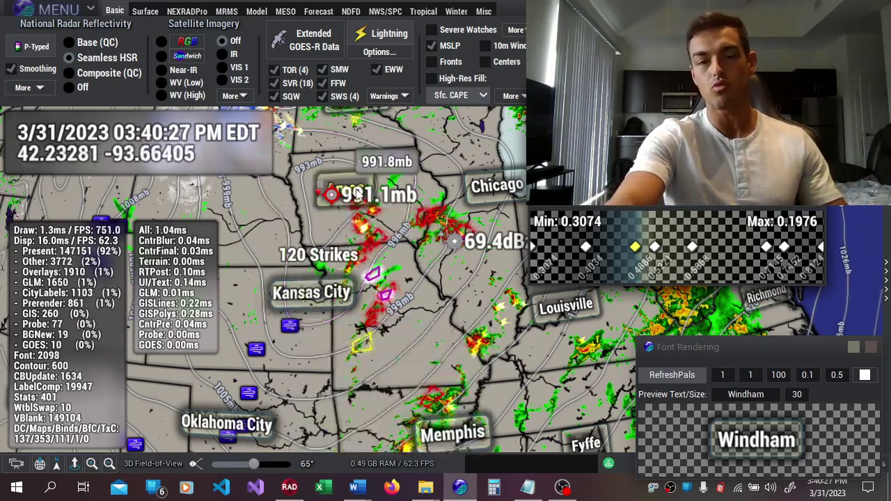
{"action": "scroll", "coordinate": [378, 268], "scroll_direction": "down", "scroll_amount": 3}
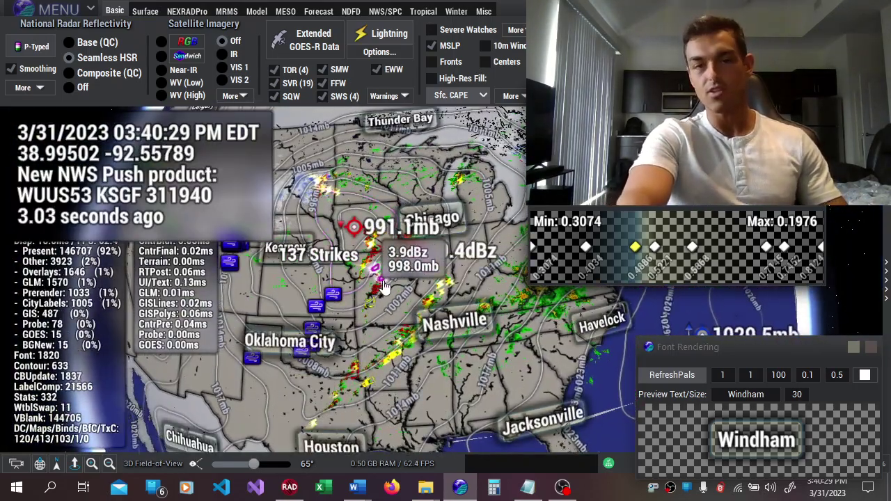
Step: Examine the radar, lightning and MSLP contours around the surface low, from the northern Plains down to Saint Louis
{"action": "scroll", "coordinate": [383, 282], "scroll_direction": "up", "scroll_amount": 3}
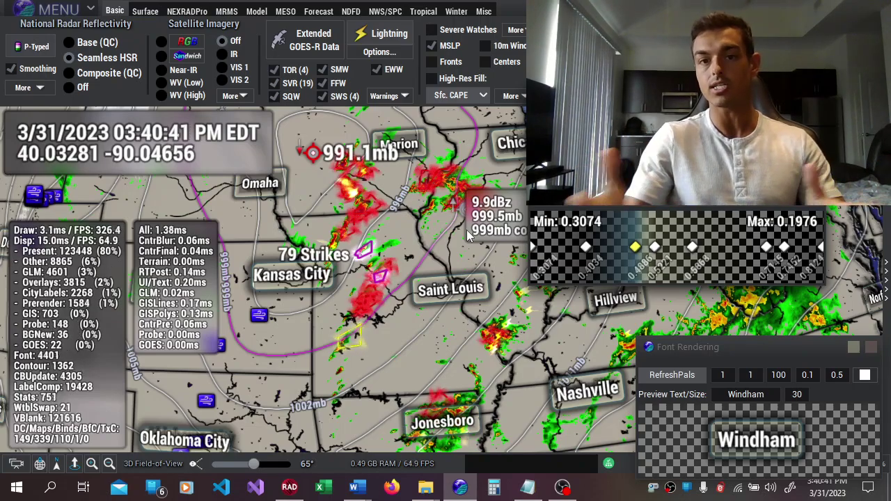
{"action": "scroll", "coordinate": [433, 316], "scroll_direction": "down", "scroll_amount": 5}
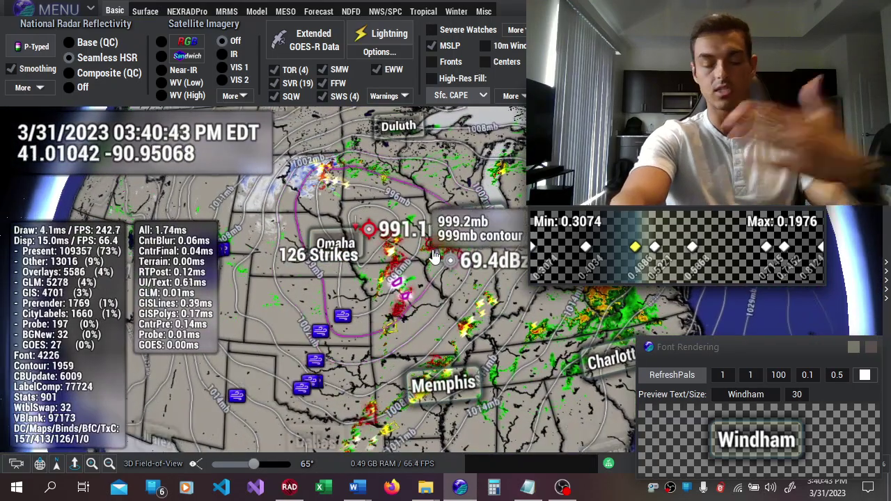
{"action": "scroll", "coordinate": [434, 256], "scroll_direction": "up", "scroll_amount": 3}
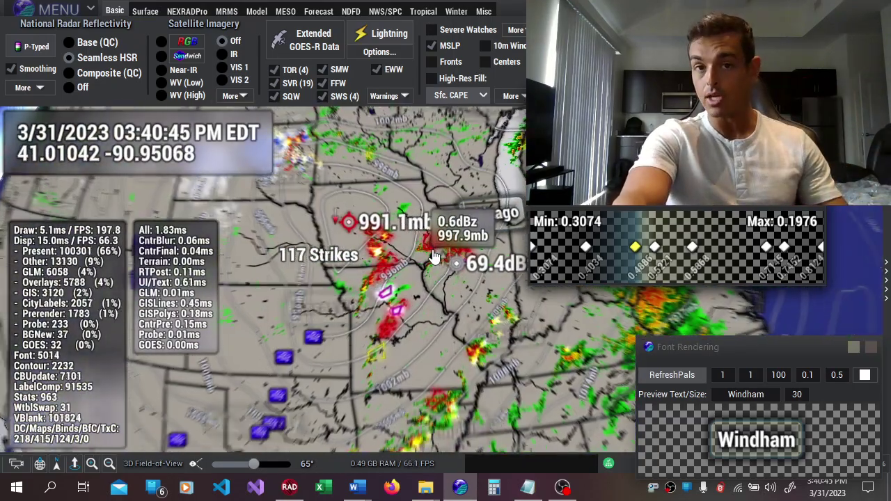
{"action": "scroll", "coordinate": [433, 256], "scroll_direction": "down", "scroll_amount": 2}
{"action": "left_click_drag", "start_coordinate": [378, 209], "coordinate": [480, 296]}
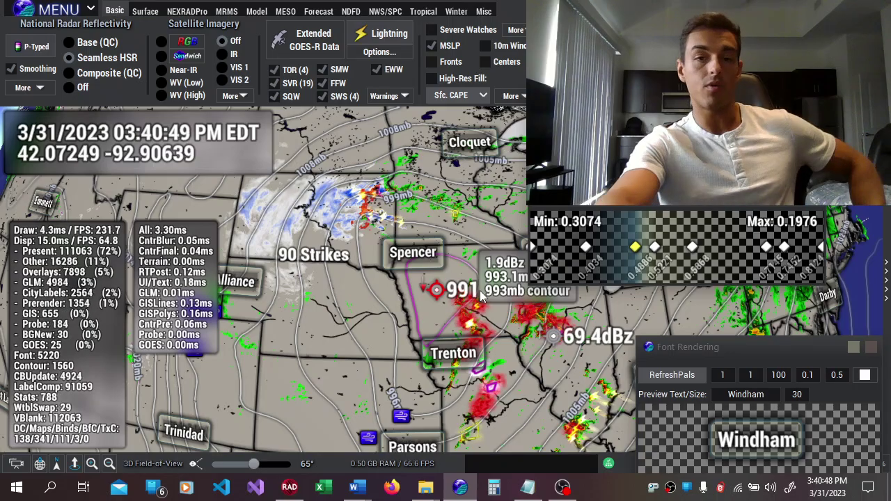
{"action": "scroll", "coordinate": [386, 367], "scroll_direction": "down", "scroll_amount": 2}
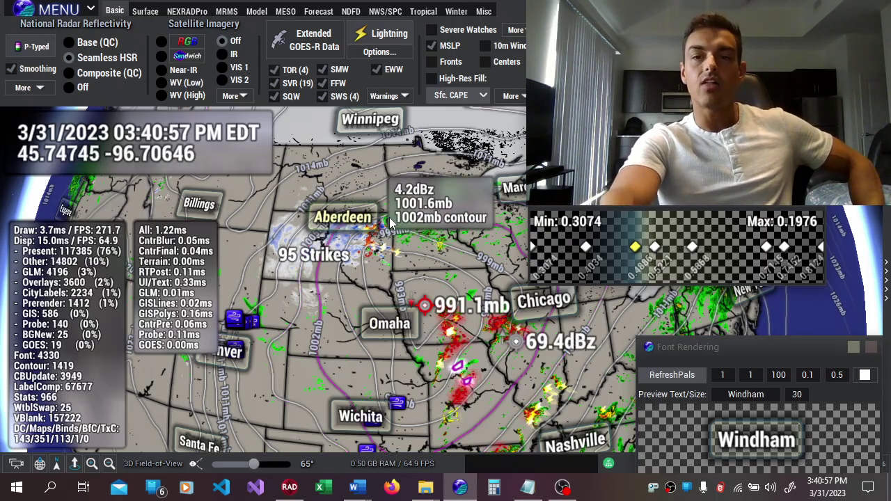
{"action": "scroll", "coordinate": [390, 230], "scroll_direction": "up", "scroll_amount": 2}
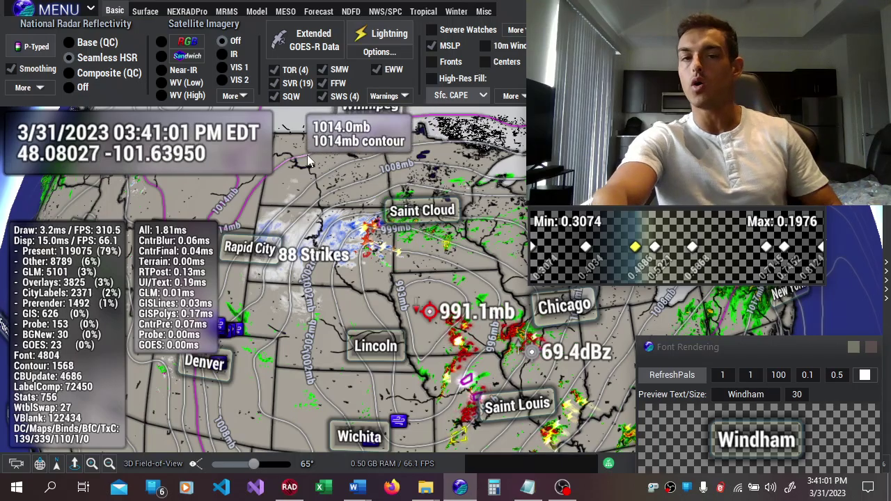
{"action": "scroll", "coordinate": [376, 221], "scroll_direction": "down", "scroll_amount": 2}
{"action": "scroll", "coordinate": [398, 264], "scroll_direction": "up", "scroll_amount": 3}
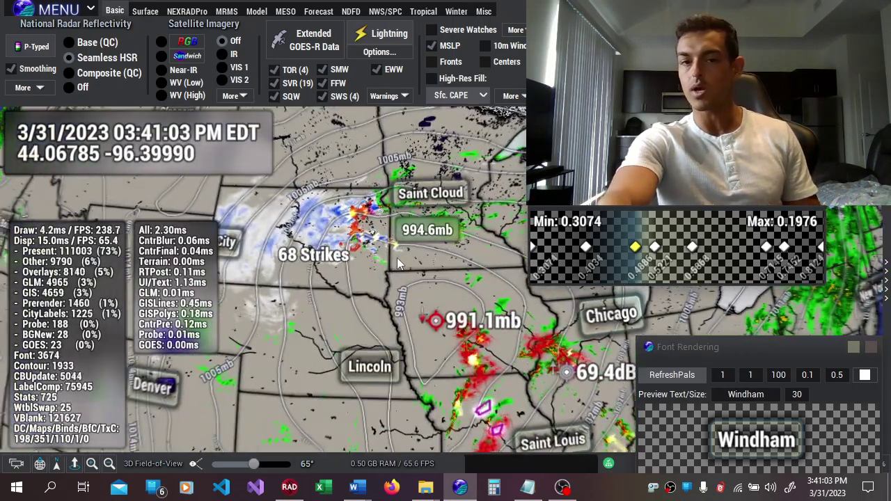
Step: Move the Color Palette Editor up slightly and shift its selected color stop to 0.473, checking the map labels from the Midwest to New York
{"action": "left_click_drag", "start_coordinate": [598, 212], "coordinate": [592, 182]}
{"action": "left_click_drag", "start_coordinate": [632, 218], "coordinate": [624, 222]}
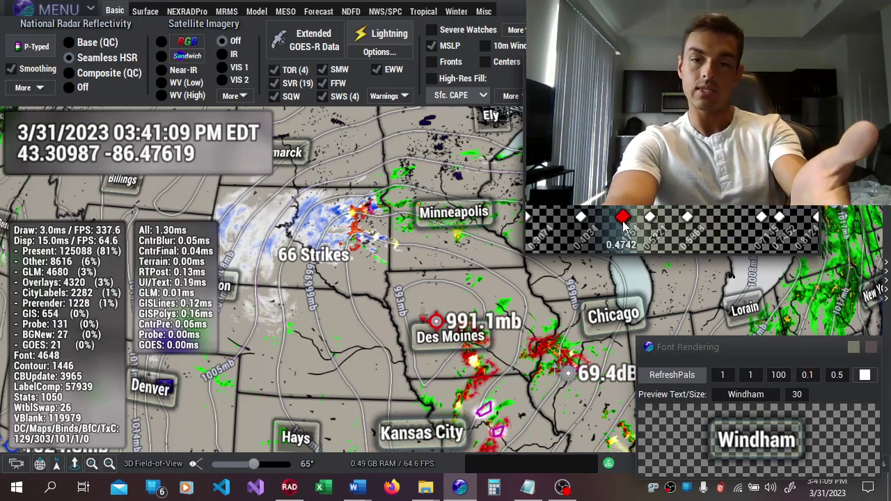
{"action": "left_click_drag", "start_coordinate": [465, 347], "coordinate": [362, 340]}
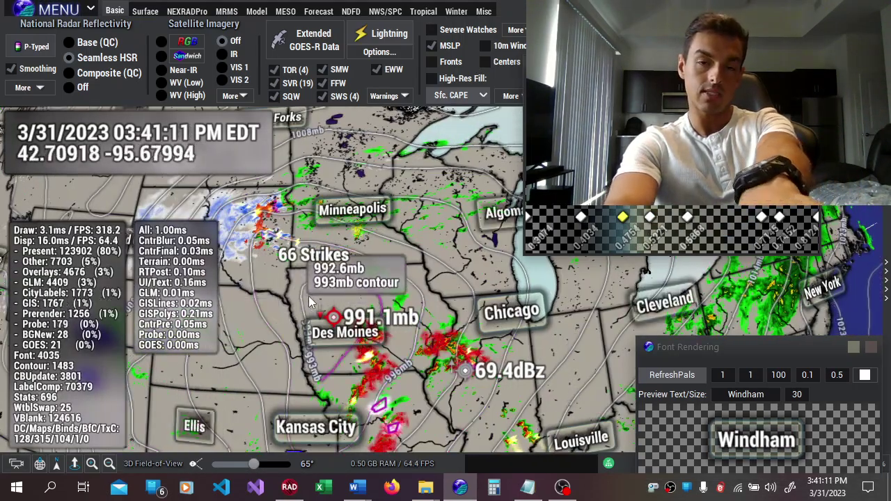
{"action": "scroll", "coordinate": [309, 297], "scroll_direction": "down", "scroll_amount": 3}
{"action": "left_click_drag", "start_coordinate": [309, 303], "coordinate": [94, 363]}
{"action": "scroll", "coordinate": [325, 344], "scroll_direction": "up", "scroll_amount": 3}
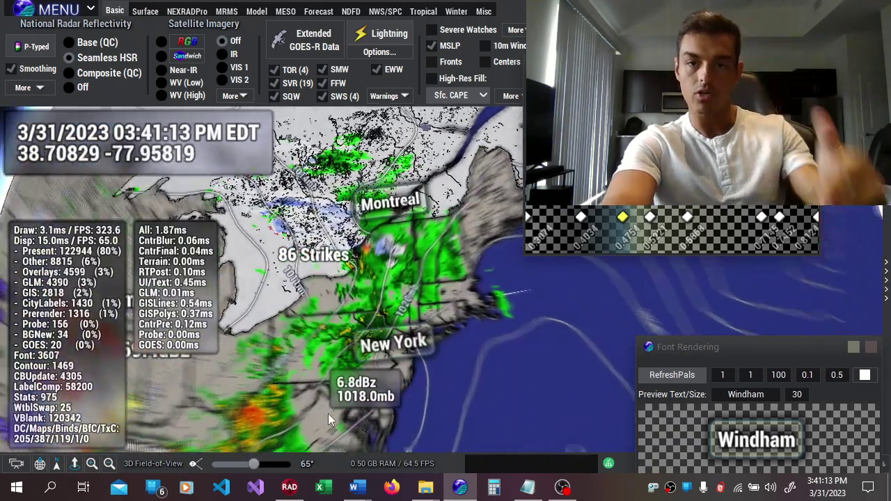
{"action": "left_click_drag", "start_coordinate": [366, 346], "coordinate": [513, 288]}
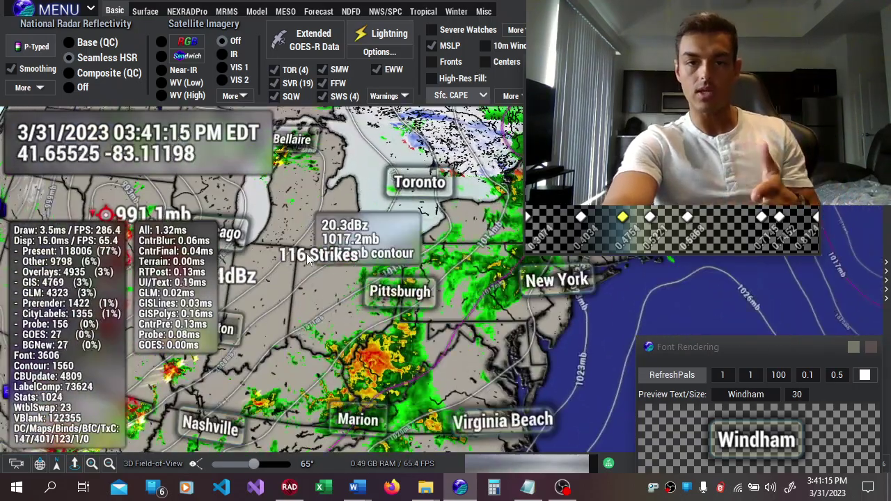
{"action": "left_click_drag", "start_coordinate": [282, 266], "coordinate": [489, 262]}
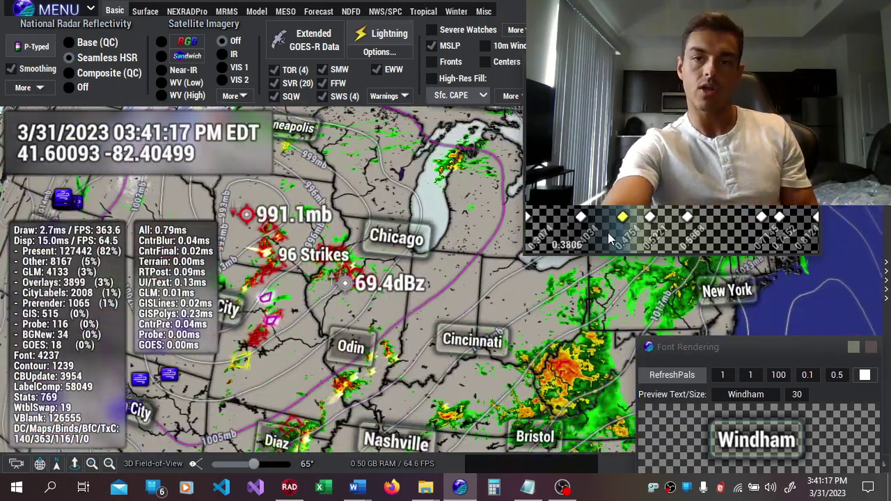
{"action": "left_click", "coordinate": [626, 219]}
{"action": "mouse_move", "coordinate": [629, 218]}
{"action": "left_mouse_down"}
{"action": "mouse_move", "coordinate": [740, 217]}
{"action": "mouse_move", "coordinate": [589, 217]}
{"action": "mouse_move", "coordinate": [724, 217]}
{"action": "mouse_move", "coordinate": [607, 217]}
{"action": "mouse_move", "coordinate": [716, 217]}
{"action": "mouse_move", "coordinate": [623, 217]}
{"action": "left_mouse_up"}
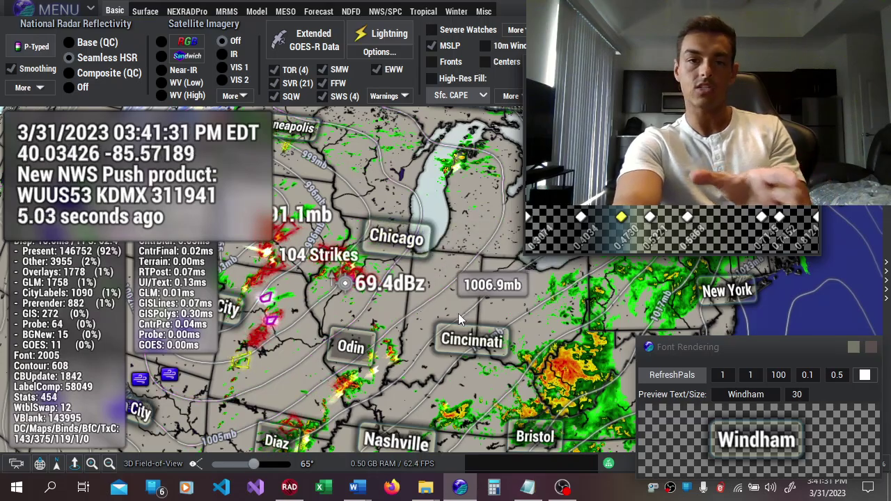
Step: Try the selected color stop at 0.5317 and inspect the label backgrounds around Boston
{"action": "left_click_drag", "start_coordinate": [604, 256], "coordinate": [390, 298]}
{"action": "left_click_drag", "start_coordinate": [592, 274], "coordinate": [440, 285]}
{"action": "left_click_drag", "start_coordinate": [622, 217], "coordinate": [782, 235]}
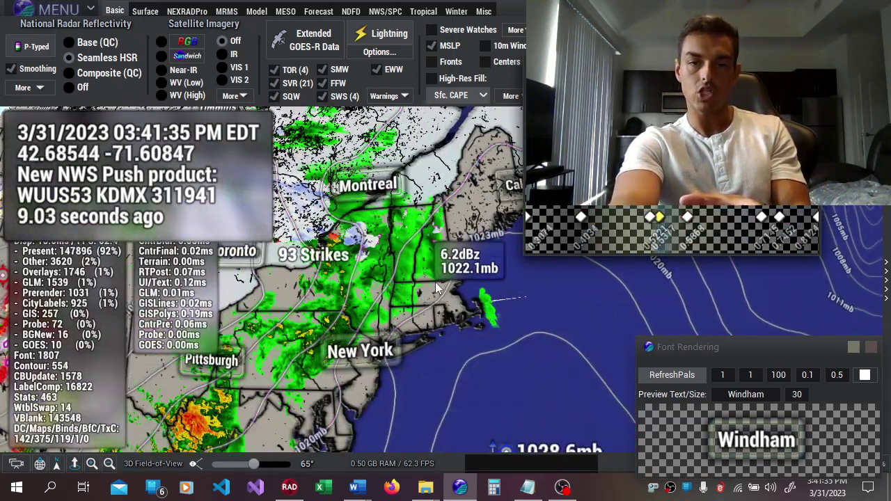
{"action": "scroll", "coordinate": [437, 288], "scroll_direction": "up", "scroll_amount": 5}
{"action": "left_click_drag", "start_coordinate": [512, 320], "coordinate": [450, 236]}
{"action": "scroll", "coordinate": [432, 247], "scroll_direction": "down", "scroll_amount": 2}
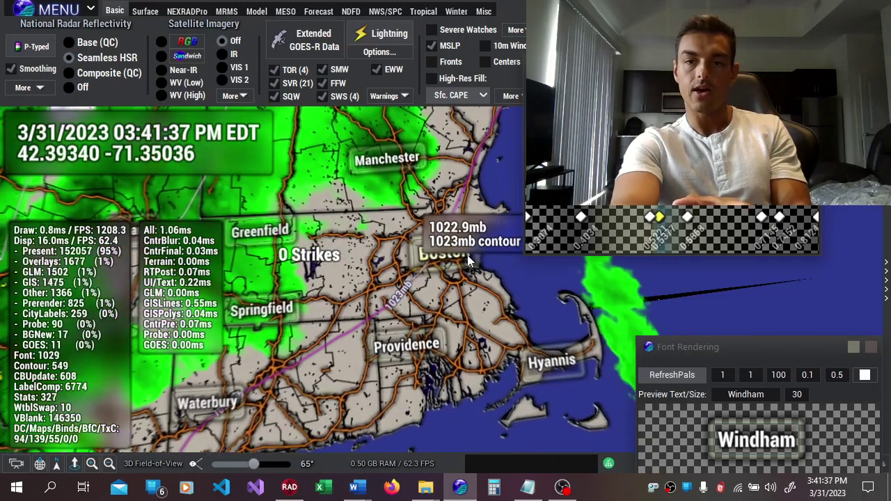
Step: Set the selected color stop to 0.4694 and inspect the city labels around New York and the mid-Atlantic
{"action": "left_click_drag", "start_coordinate": [666, 218], "coordinate": [625, 216]}
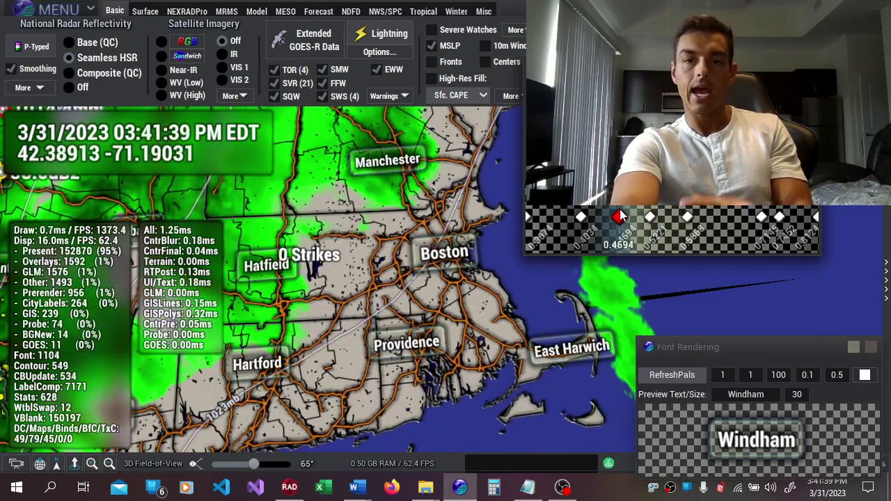
{"action": "scroll", "coordinate": [480, 277], "scroll_direction": "down", "scroll_amount": 1}
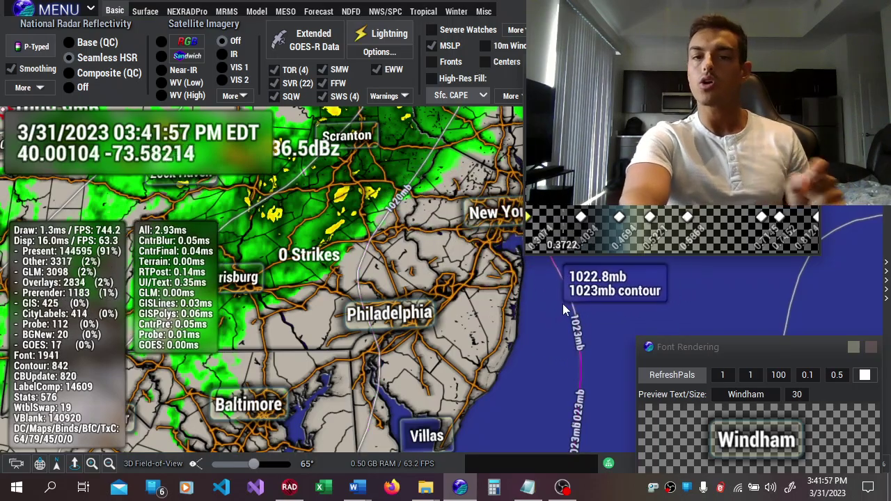
{"action": "scroll", "coordinate": [509, 315], "scroll_direction": "down", "scroll_amount": 3}
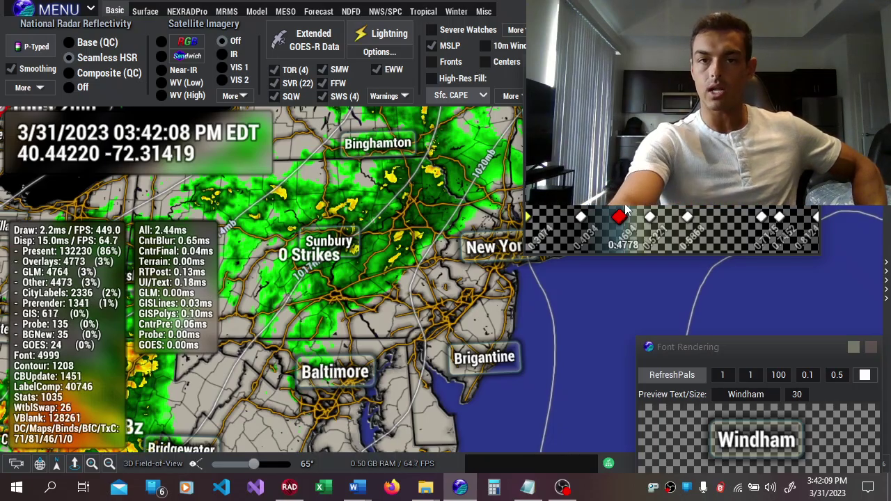
{"action": "scroll", "coordinate": [426, 246], "scroll_direction": "down", "scroll_amount": 4}
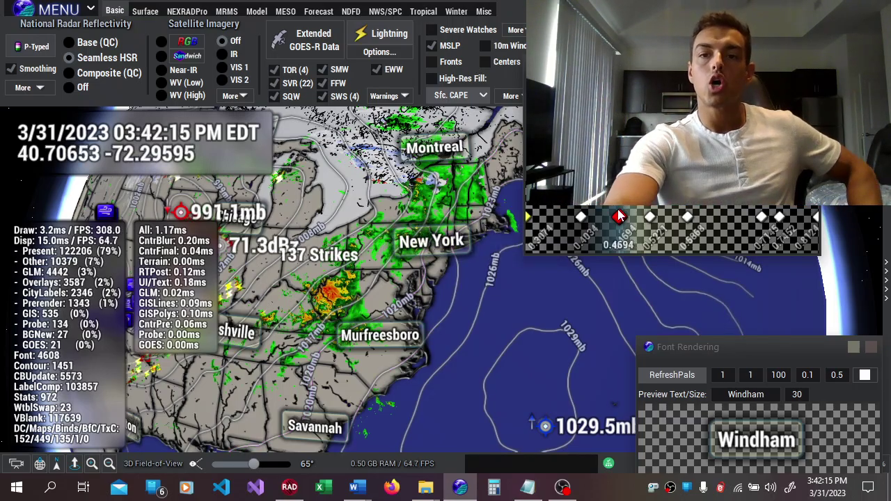
{"action": "scroll", "coordinate": [418, 306], "scroll_direction": "up", "scroll_amount": 5}
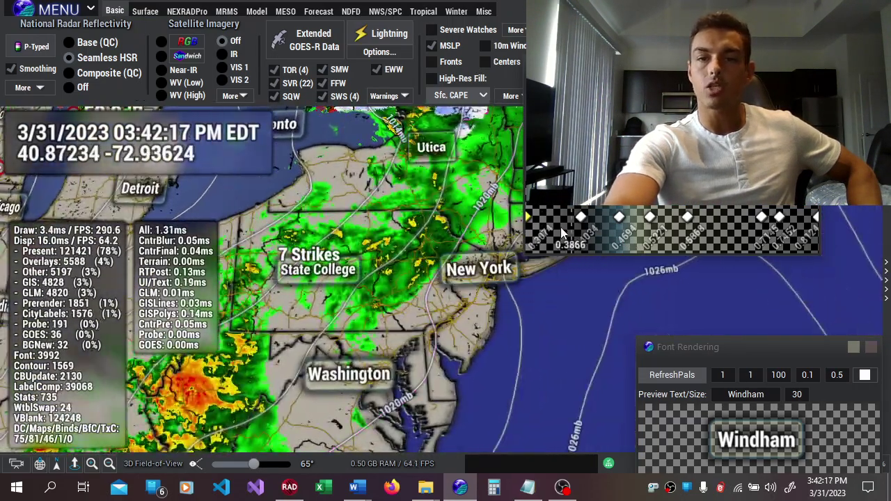
Step: Shift the dark color stop beside the 0.4694 stop to 0.4298 and recolor it bright red
{"action": "mouse_move", "coordinate": [581, 217]}
{"action": "left_mouse_down"}
{"action": "mouse_move", "coordinate": [706, 216]}
{"action": "mouse_move", "coordinate": [592, 218]}
{"action": "left_mouse_up"}
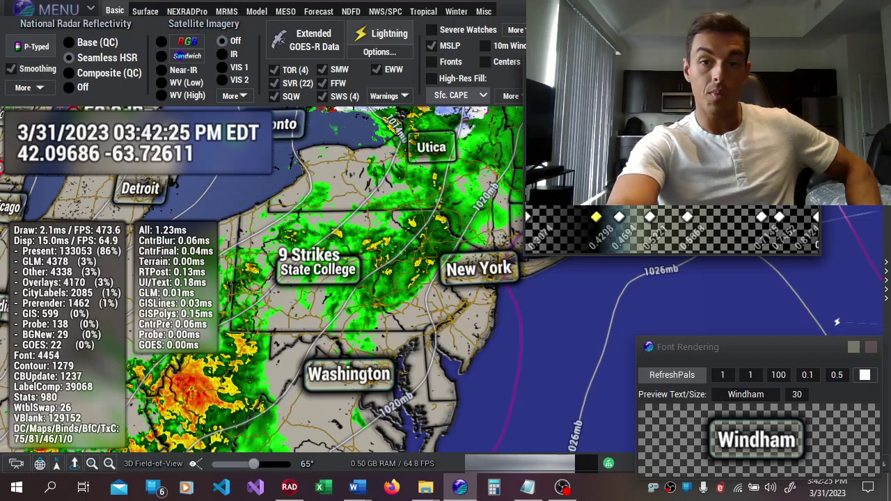
{"action": "left_click", "coordinate": [606, 198]}
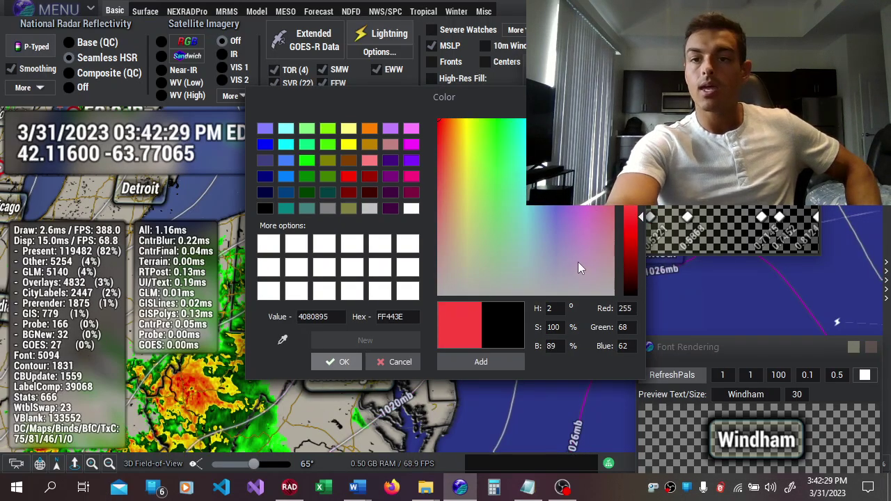
{"action": "left_click", "coordinate": [336, 362]}
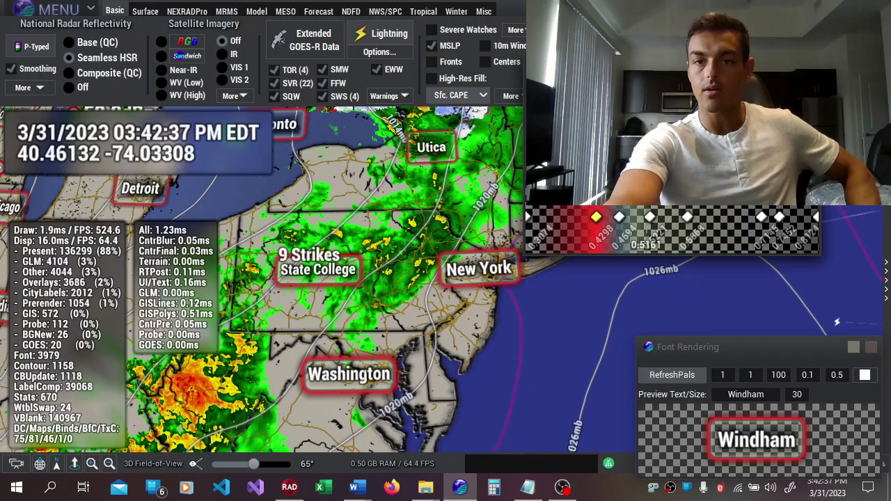
Step: Recolor the 0.4298 stop green (12D20C) and inspect the label outlines across the eastern United States
{"action": "double_click", "coordinate": [596, 217]}
{"action": "left_click_drag", "start_coordinate": [468, 142], "coordinate": [496, 128]}
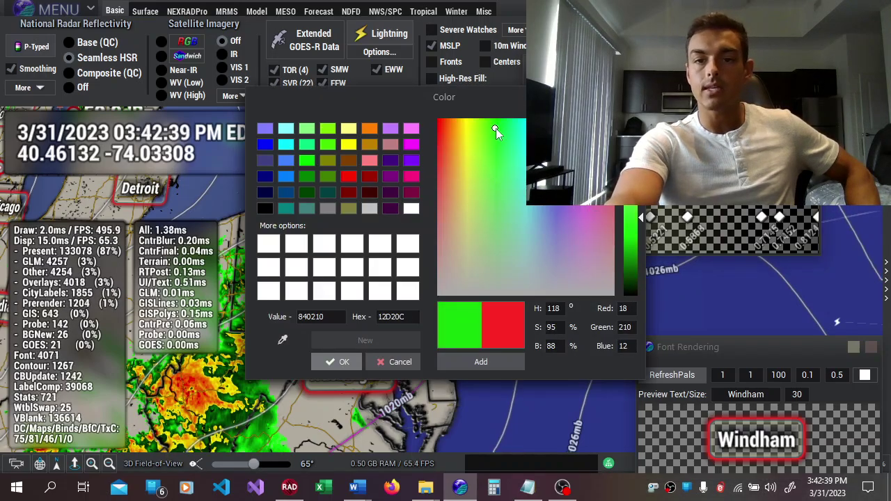
{"action": "left_click", "coordinate": [317, 362]}
{"action": "scroll", "coordinate": [474, 202], "scroll_direction": "down", "scroll_amount": 3}
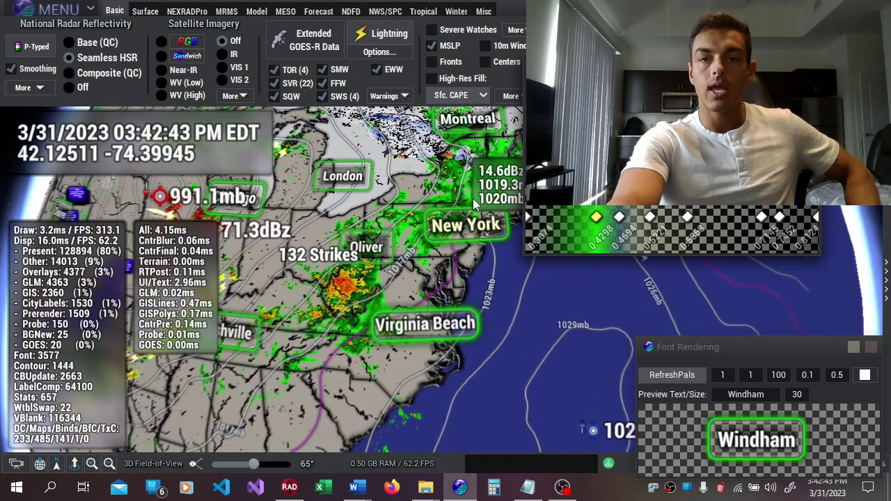
{"action": "scroll", "coordinate": [453, 287], "scroll_direction": "down", "scroll_amount": 3}
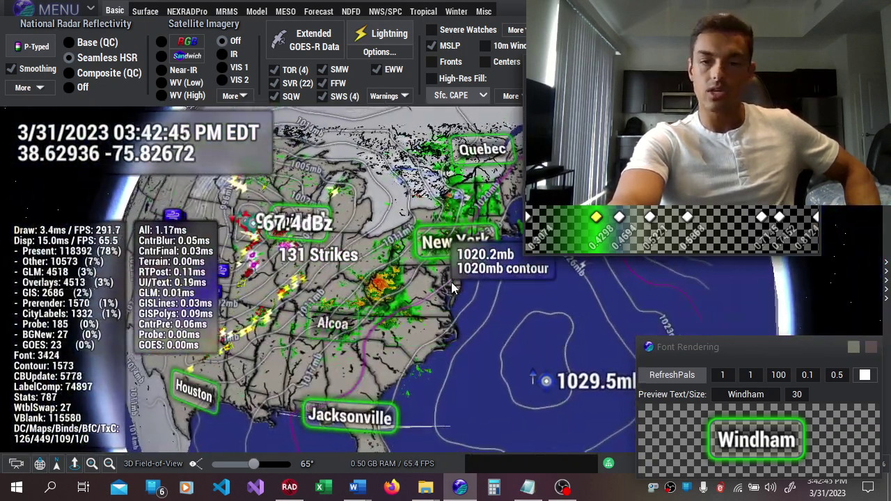
{"action": "scroll", "coordinate": [451, 285], "scroll_direction": "up", "scroll_amount": 3}
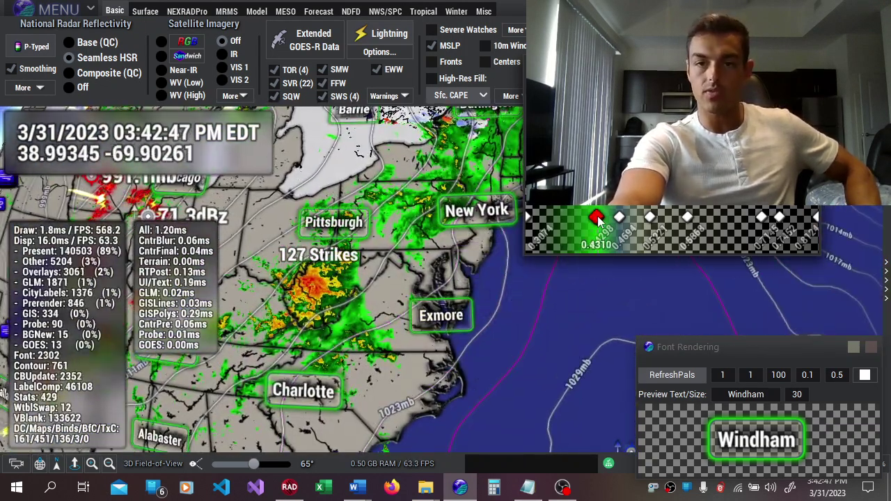
Step: Darken the 0.4298 stop's color to black for the label outlines
{"action": "double_click", "coordinate": [596, 218]}
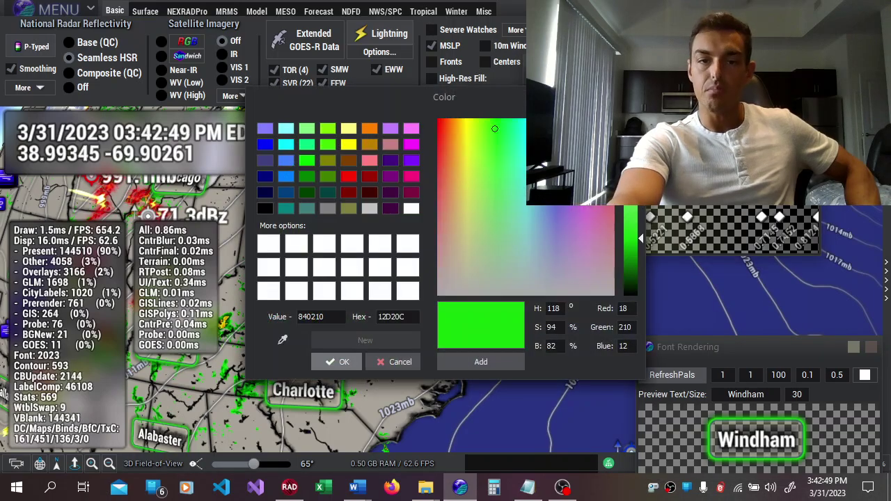
{"action": "left_click_drag", "start_coordinate": [625, 267], "coordinate": [637, 318]}
{"action": "left_click", "coordinate": [341, 363]}
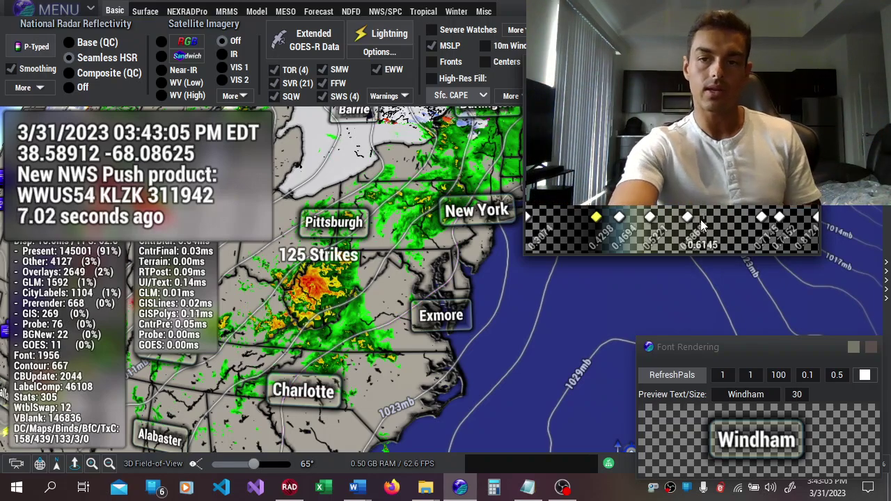
Step: Examine the label styling, radar and MSLP contours from the Lewisburg and Roanoke area out to the whole eastern United States
{"action": "scroll", "coordinate": [333, 317], "scroll_direction": "up", "scroll_amount": 5}
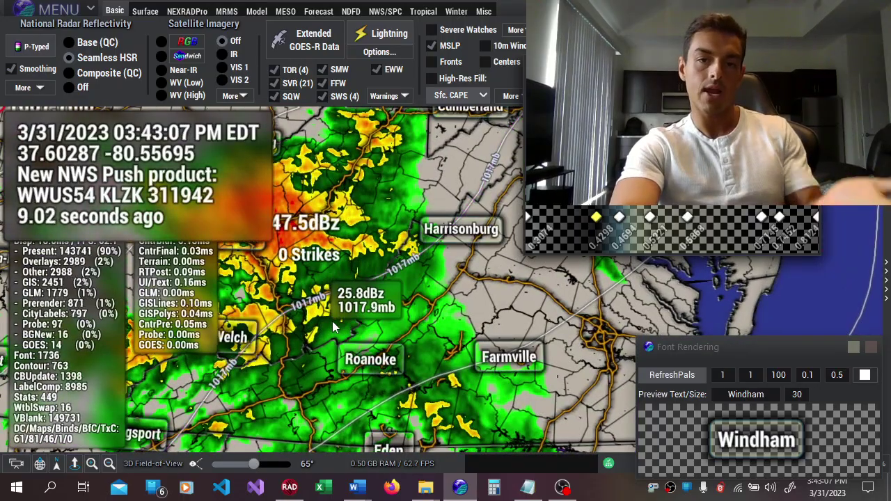
{"action": "scroll", "coordinate": [332, 321], "scroll_direction": "up", "scroll_amount": 3}
{"action": "scroll", "coordinate": [297, 287], "scroll_direction": "up", "scroll_amount": 4}
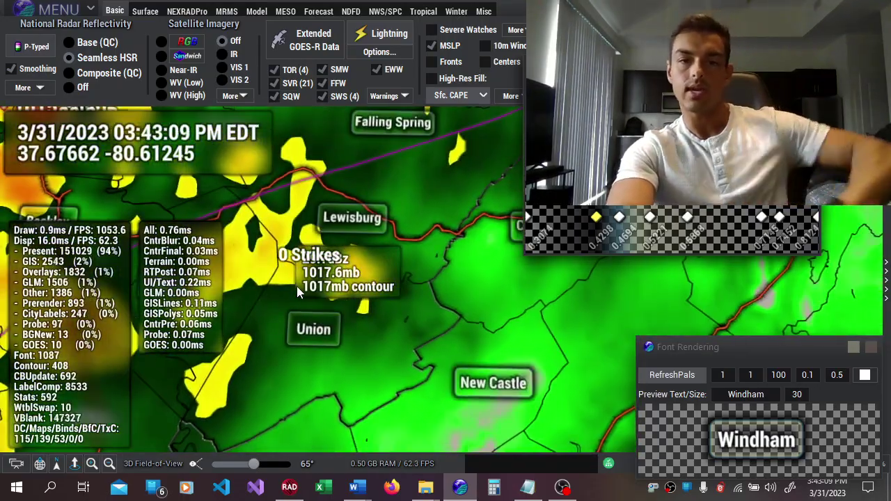
{"action": "scroll", "coordinate": [297, 287], "scroll_direction": "down", "scroll_amount": 10}
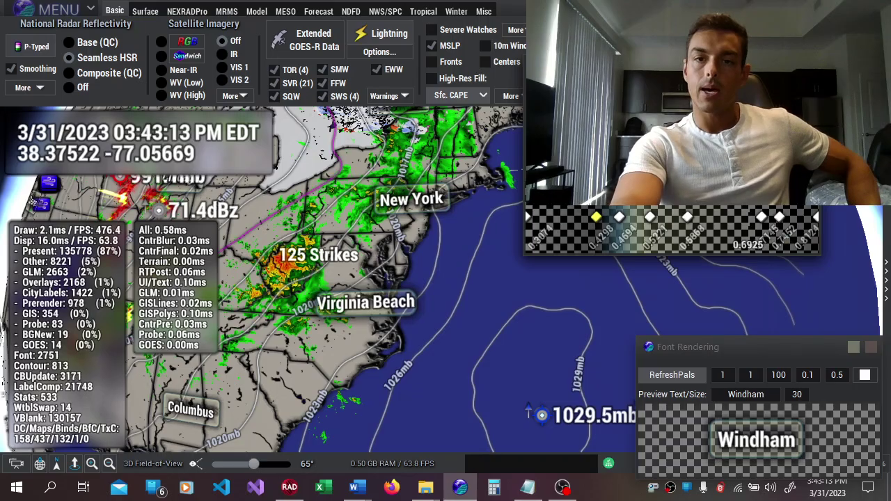
{"action": "scroll", "coordinate": [420, 297], "scroll_direction": "up", "scroll_amount": 1}
{"action": "scroll", "coordinate": [438, 297], "scroll_direction": "down", "scroll_amount": 3}
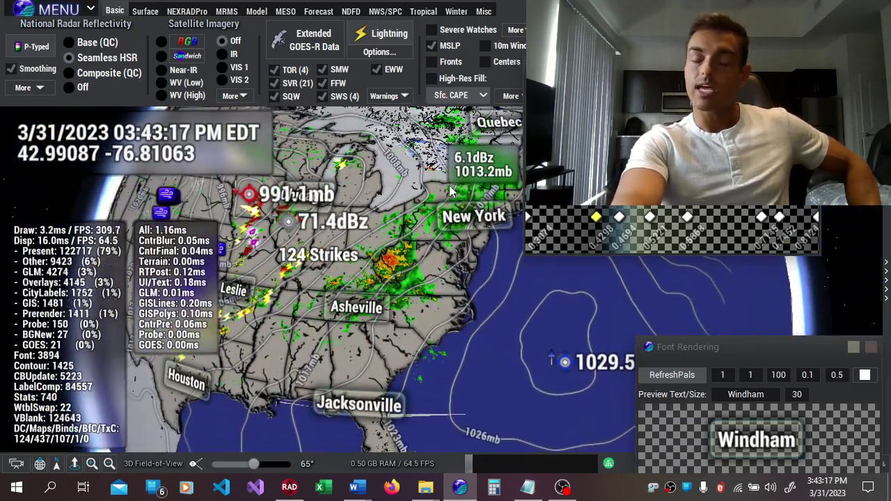
{"action": "scroll", "coordinate": [419, 251], "scroll_direction": "down", "scroll_amount": 1}
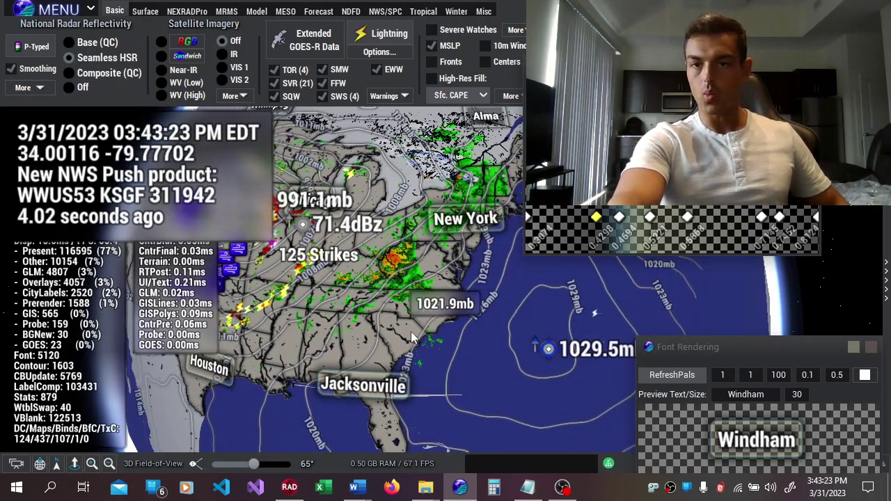
{"action": "left_click_drag", "start_coordinate": [411, 337], "coordinate": [514, 357]}
{"action": "scroll", "coordinate": [514, 356], "scroll_direction": "up", "scroll_amount": 3}
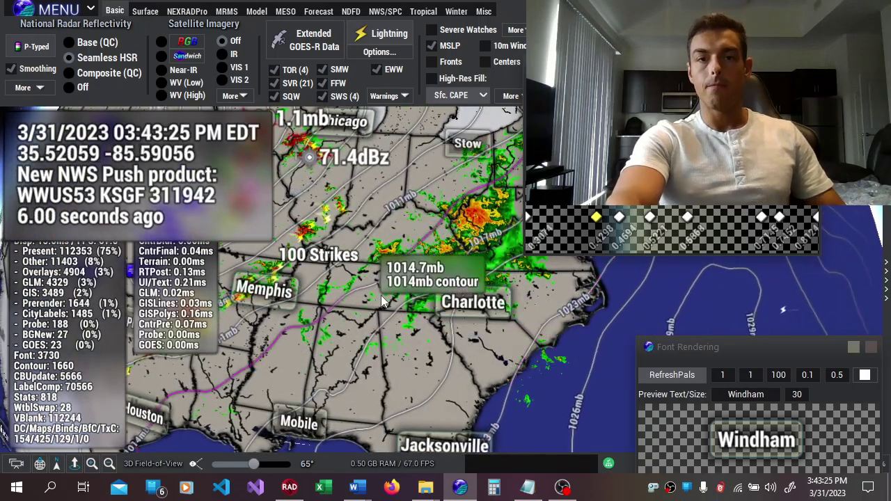
Step: Overlay the high-resolution Sfc. CAPE fill on the radar and MSLP contours across the central United States
{"action": "left_click_drag", "start_coordinate": [381, 295], "coordinate": [406, 303]}
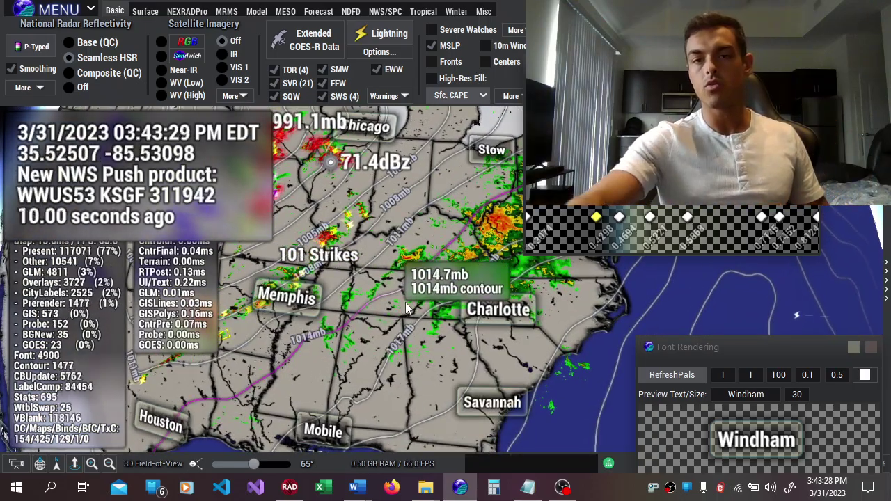
{"action": "left_click_drag", "start_coordinate": [369, 299], "coordinate": [512, 355]}
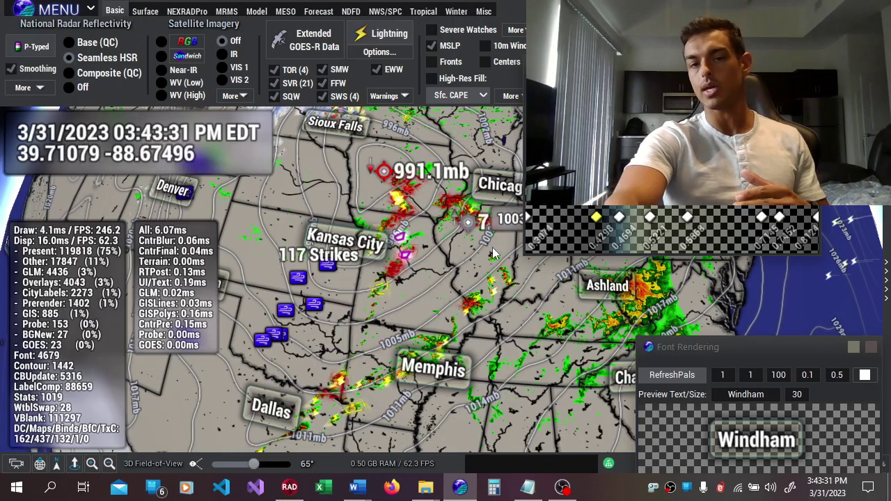
{"action": "scroll", "coordinate": [535, 290], "scroll_direction": "up", "scroll_amount": 2}
{"action": "scroll", "coordinate": [431, 289], "scroll_direction": "up", "scroll_amount": 2}
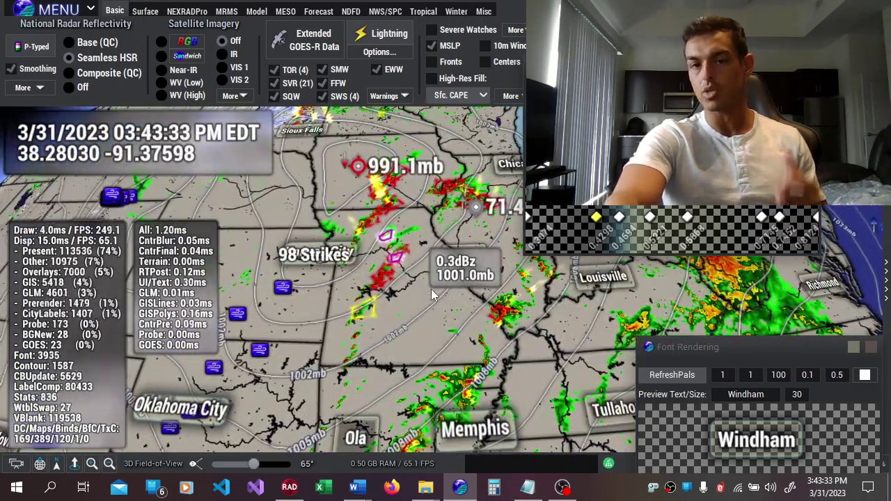
{"action": "scroll", "coordinate": [429, 289], "scroll_direction": "down", "scroll_amount": 3}
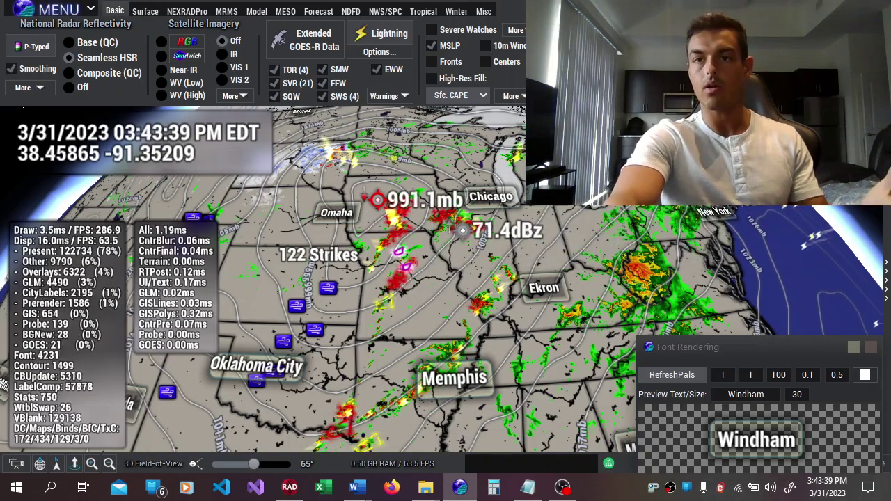
{"action": "left_click", "coordinate": [446, 81]}
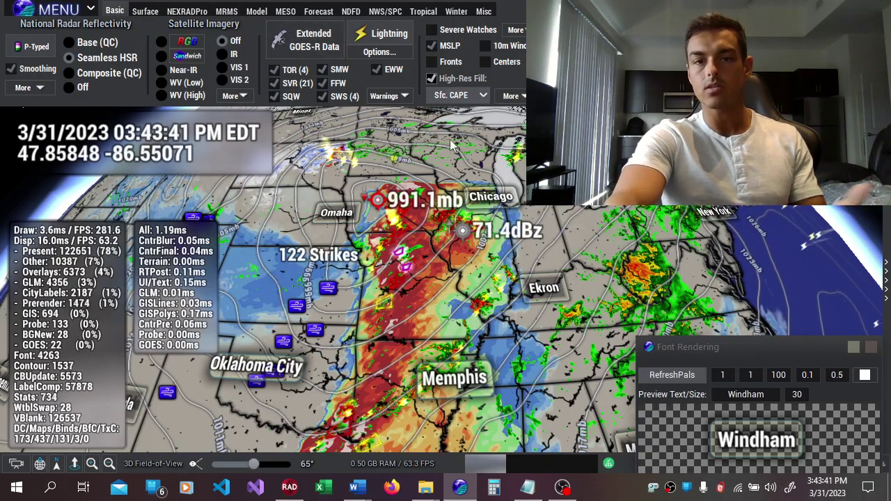
Step: Add the IR satellite imagery over the central United States and go back to an earlier time on March 31, 2023
{"action": "left_click_drag", "start_coordinate": [422, 288], "coordinate": [420, 275]}
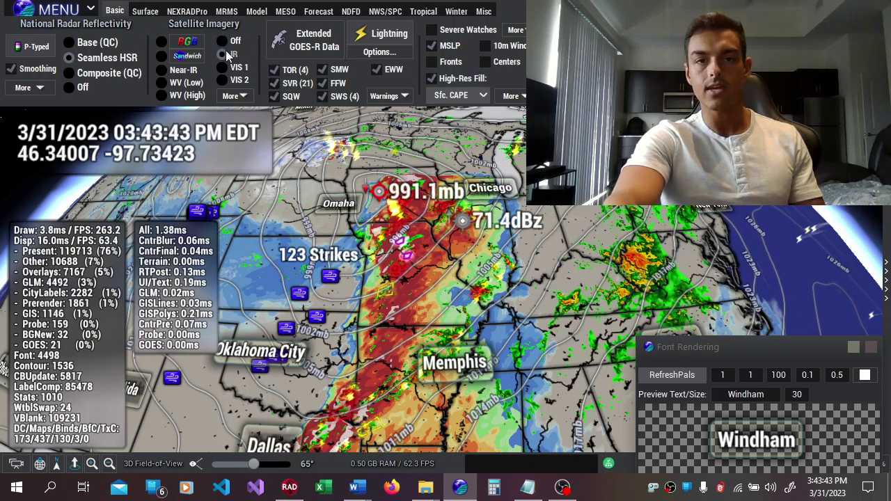
{"action": "left_click", "coordinate": [223, 54]}
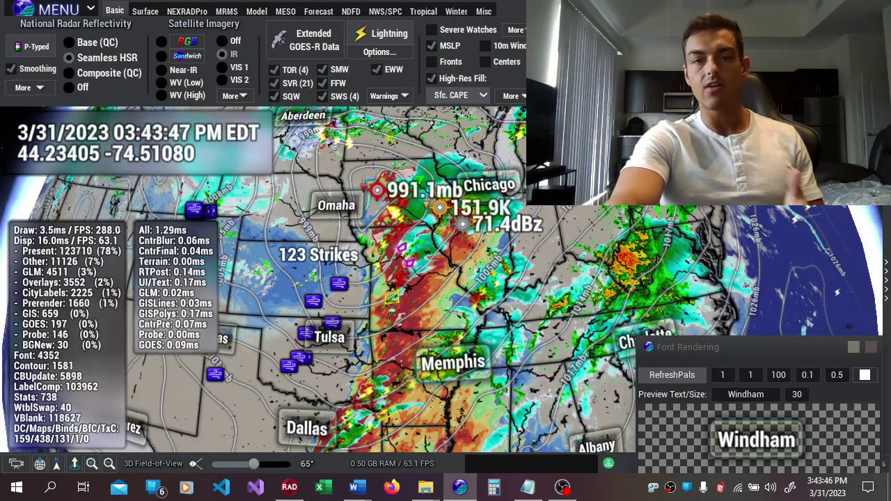
{"action": "scroll", "coordinate": [445, 306], "scroll_direction": "up", "scroll_amount": 3}
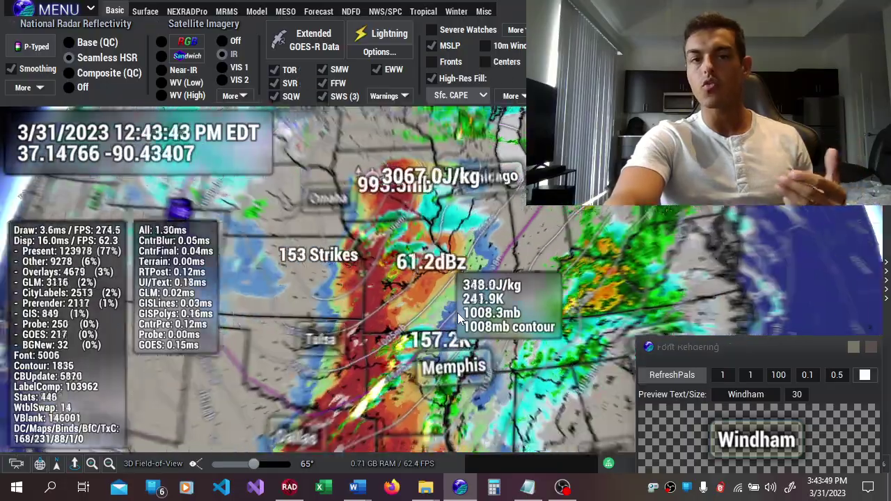